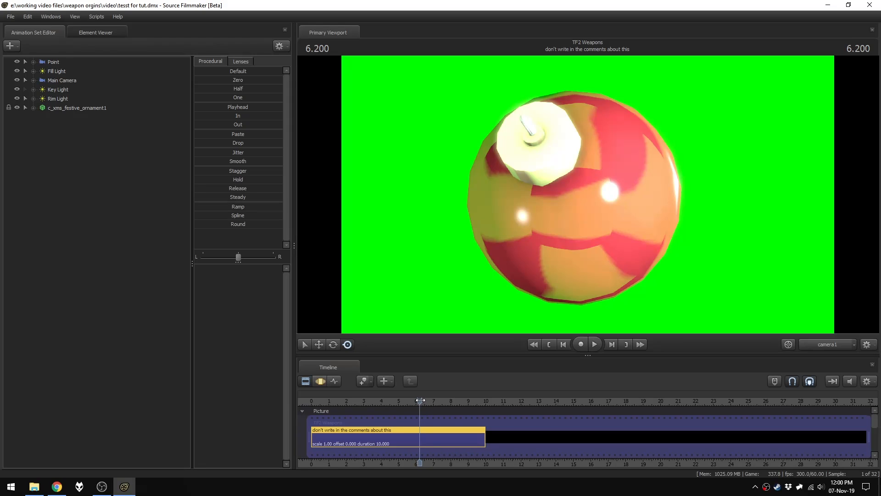
- Turn off drawing of Other Entities in the viewport and move the playhead to about 8.6 s
drag(420, 400, 374, 437)
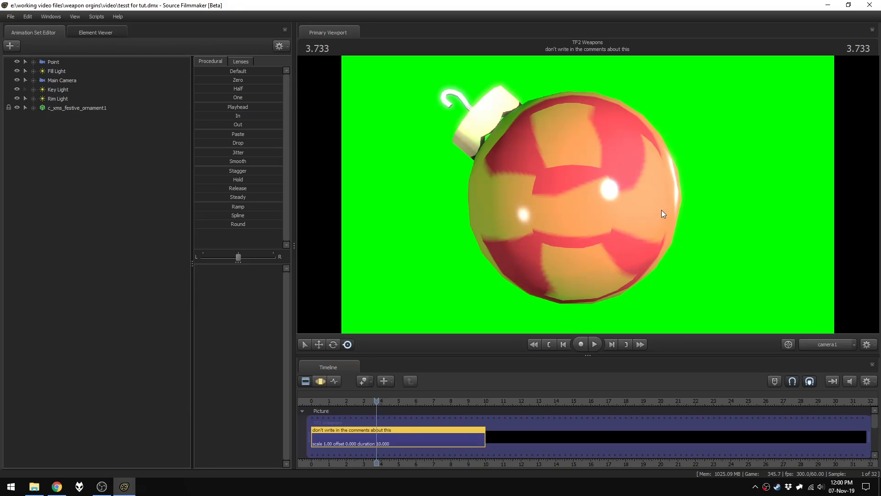
right_click(367, 88)
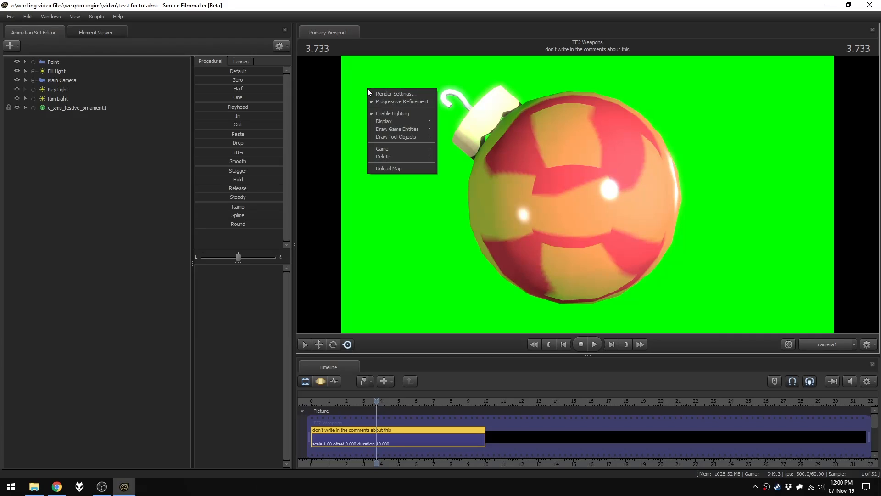
right_click(354, 80)
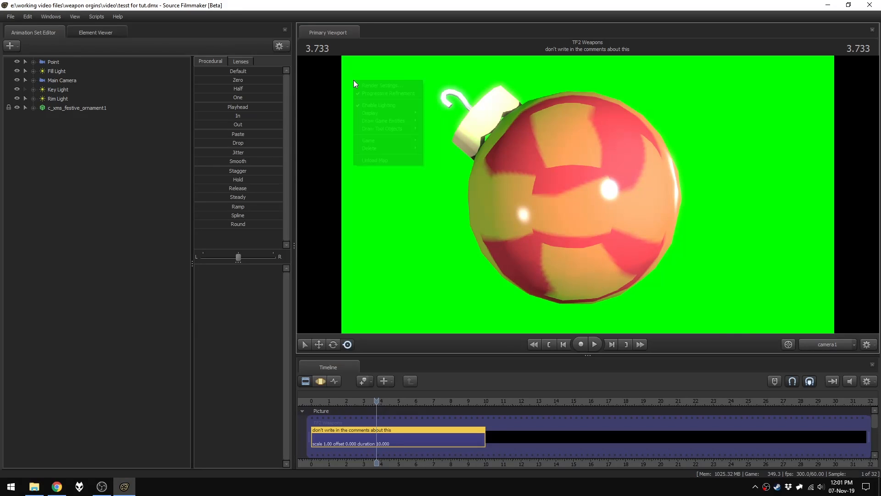
mouse_move(403, 123)
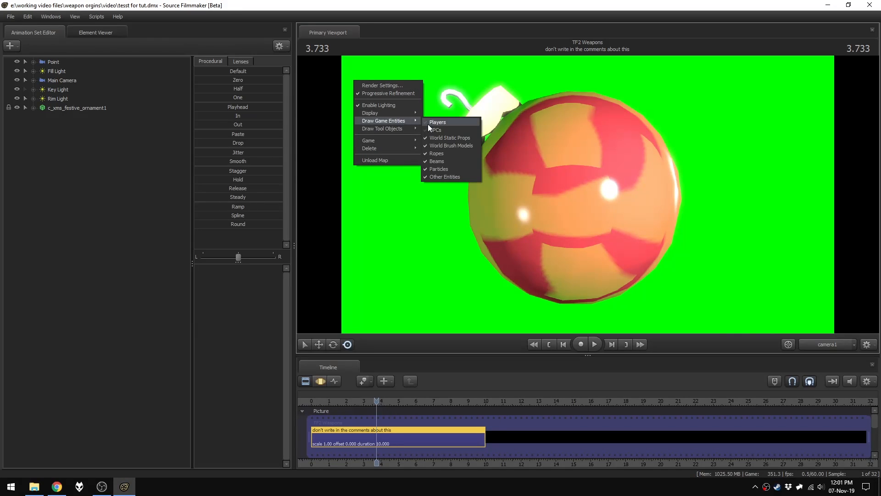
click(444, 177)
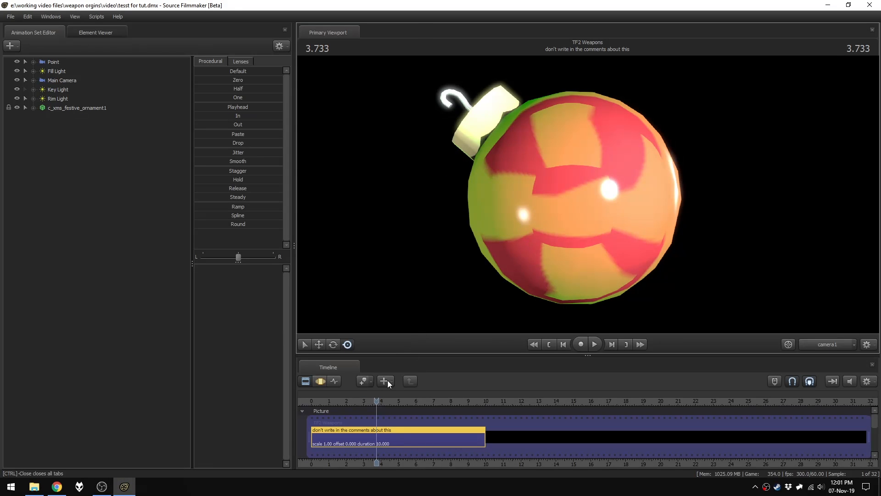
drag(381, 401, 471, 438)
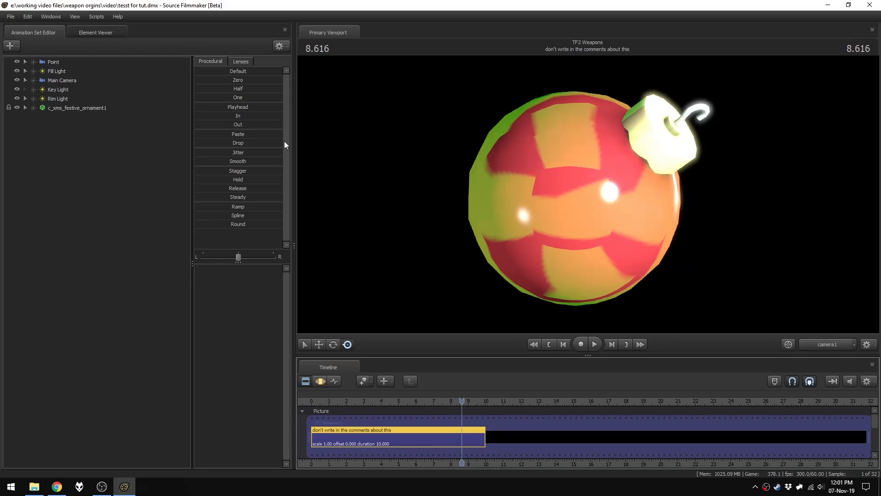
- Add override materials to the c_xms_festive_ornament1 animation set
click(62, 108)
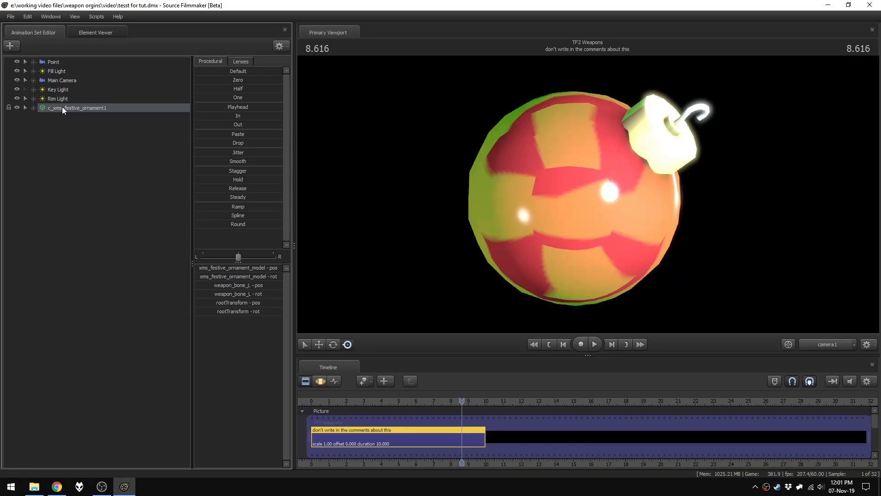
right_click(62, 106)
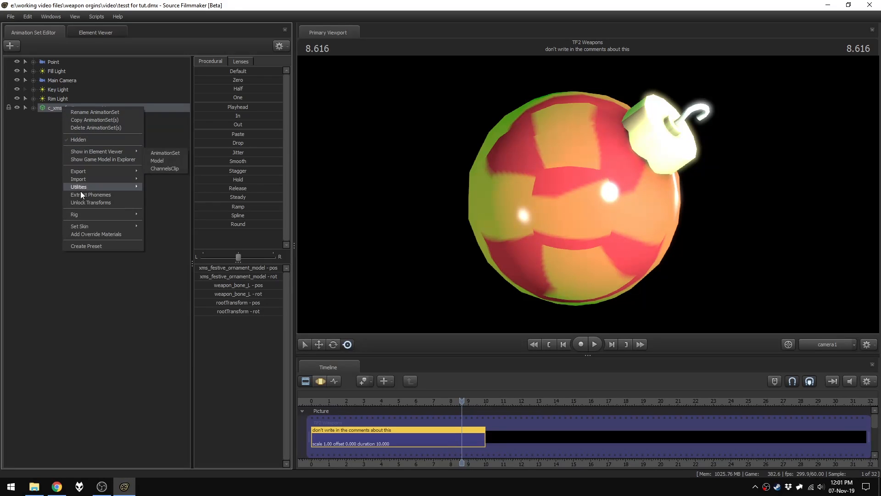
click(86, 234)
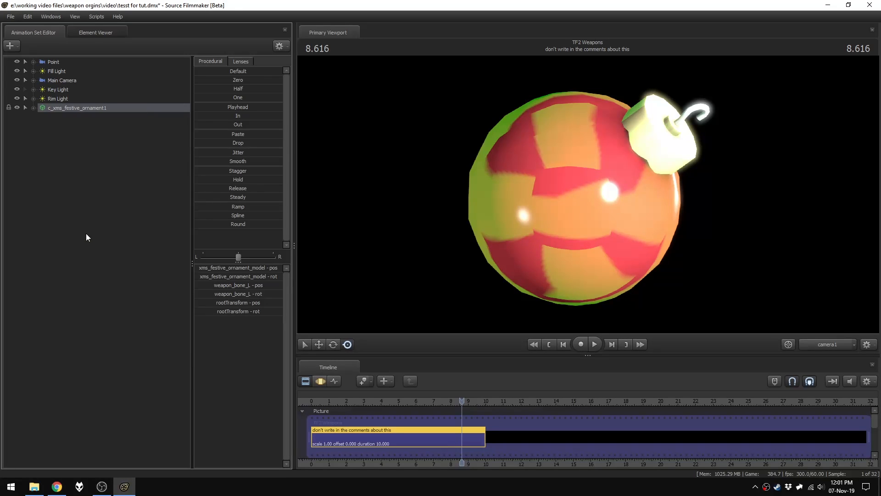
- Show the ornament's model in the Element Viewer and expand its materials to list both ornament materials
right_click(90, 114)
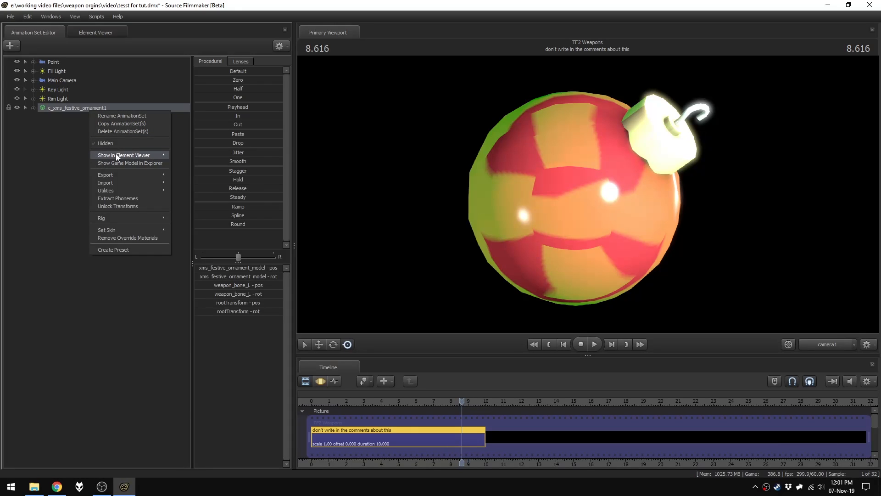
mouse_move(116, 156)
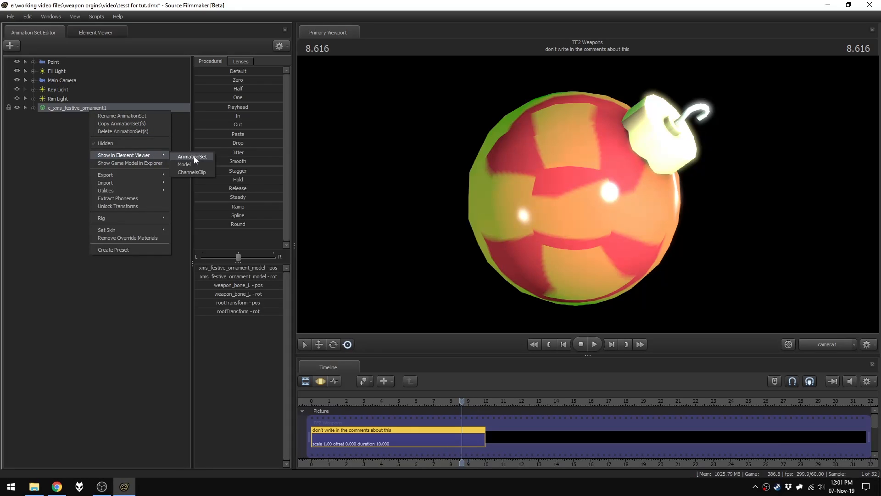
click(185, 164)
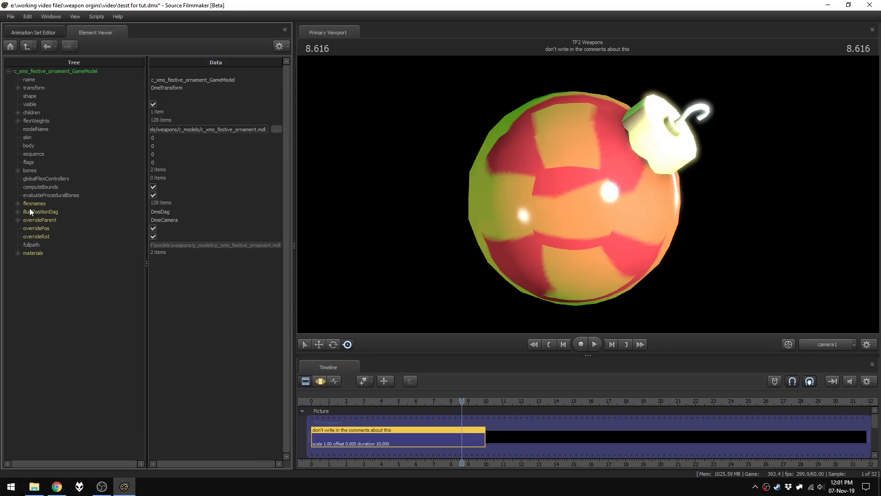
click(17, 253)
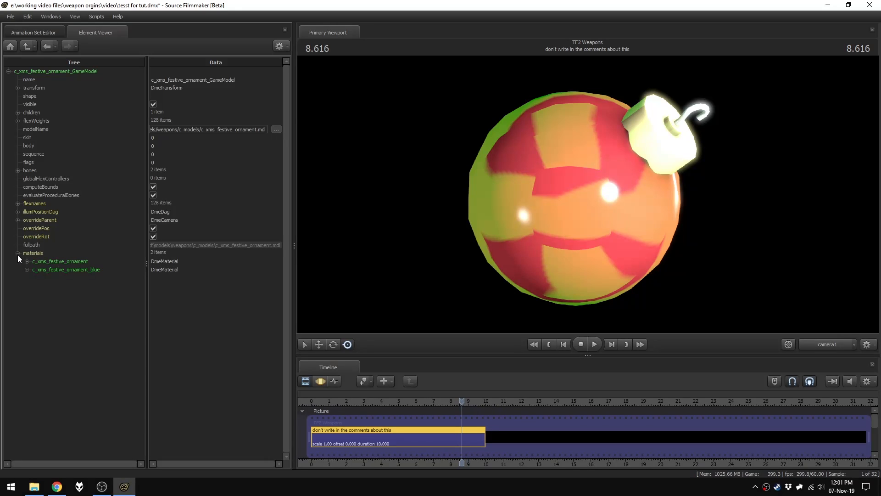
click(68, 261)
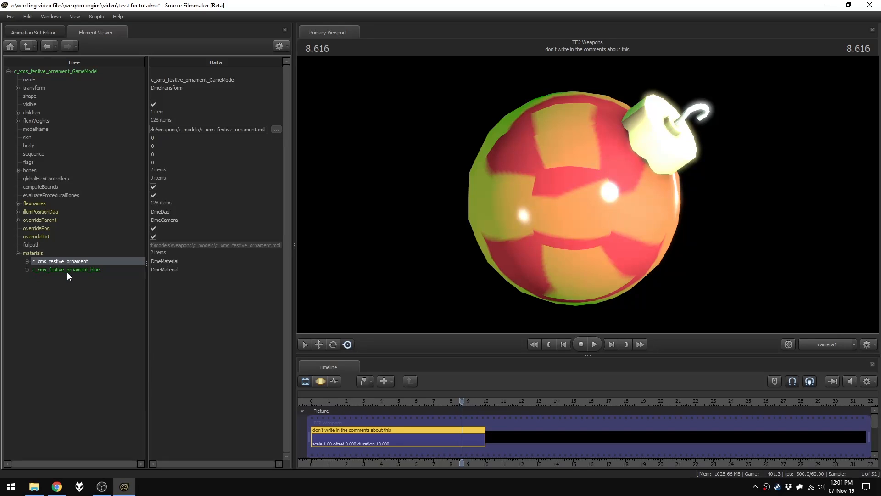
click(67, 270)
click(64, 261)
click(71, 271)
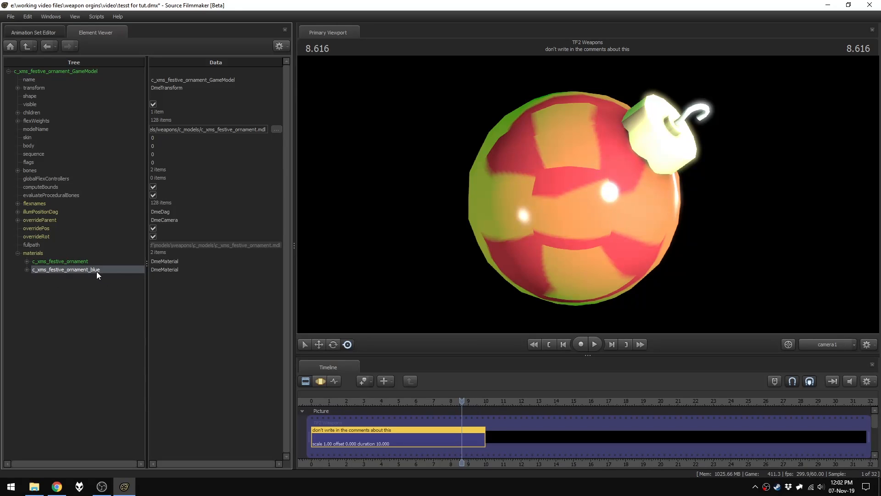
- Add a string attribute named $envmap to the c_xms_festive_ornament material
click(84, 262)
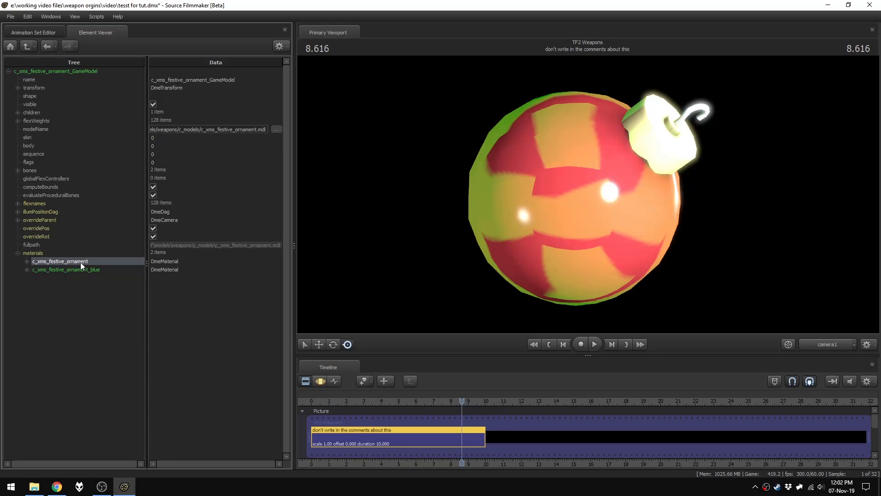
right_click(81, 263)
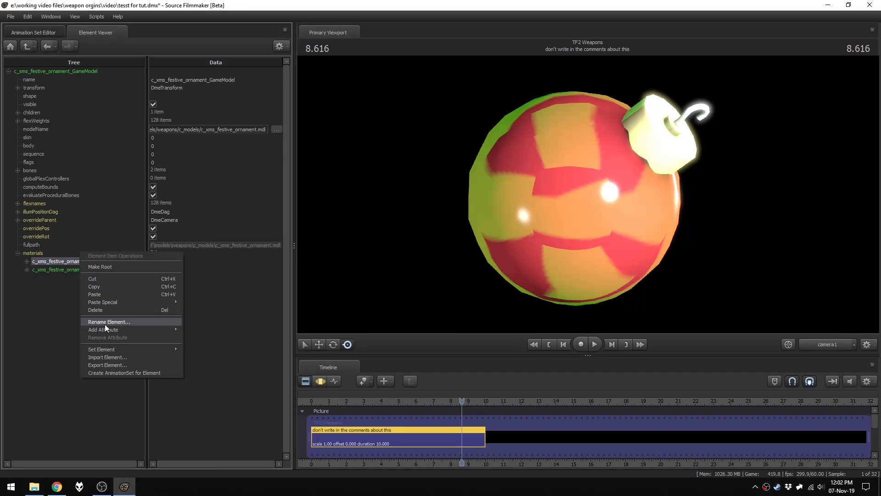
mouse_move(139, 329)
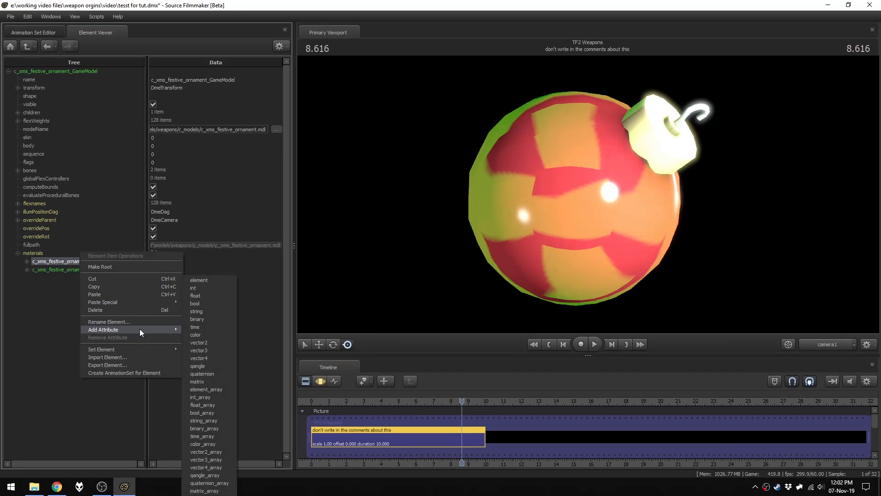
click(200, 312)
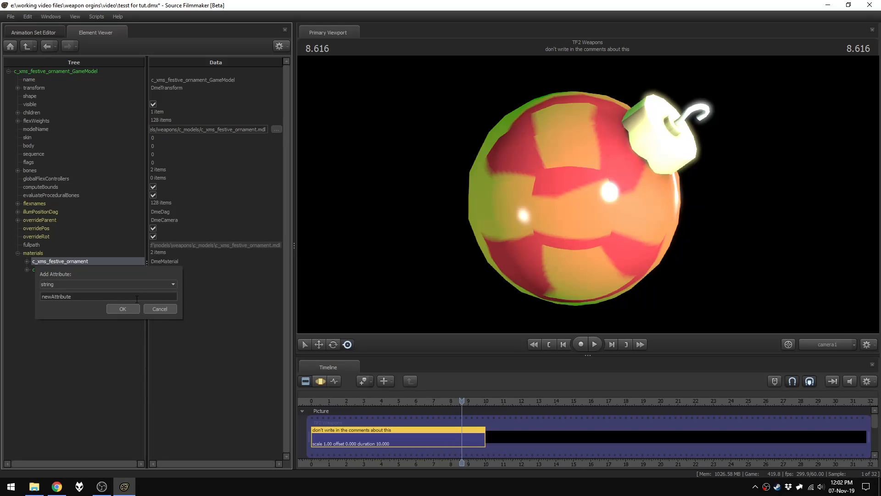
click(83, 295)
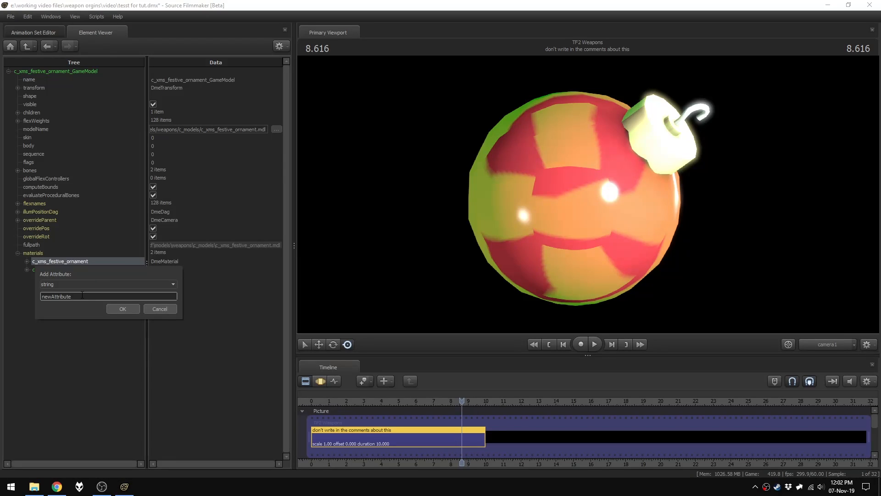
drag(77, 295, 23, 295)
key(BackSpace)
text($envmap)
key(Return)
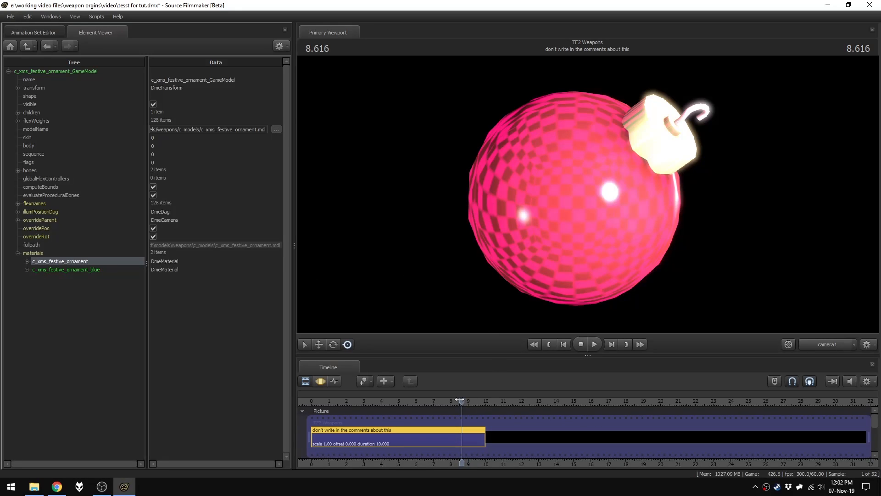
- Move the playhead to about 3.9 s and open the $envmap value of the c_xms_festive_ornament material for editing
drag(460, 400, 380, 429)
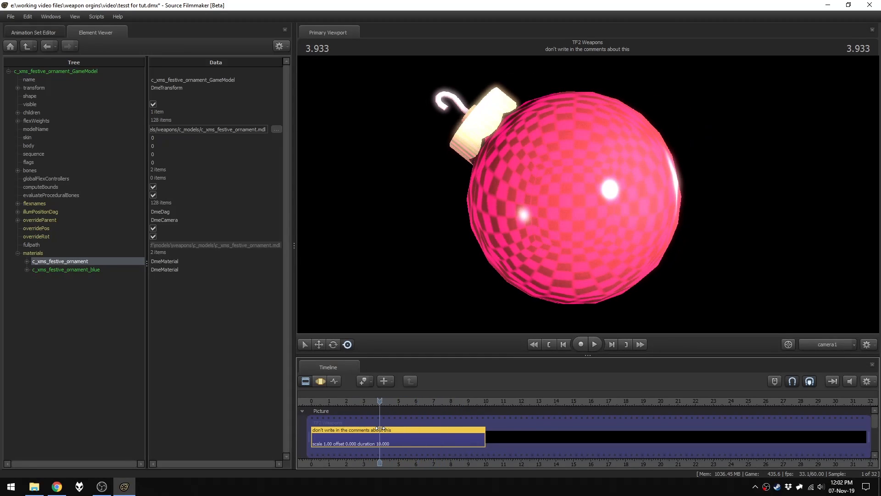
click(26, 262)
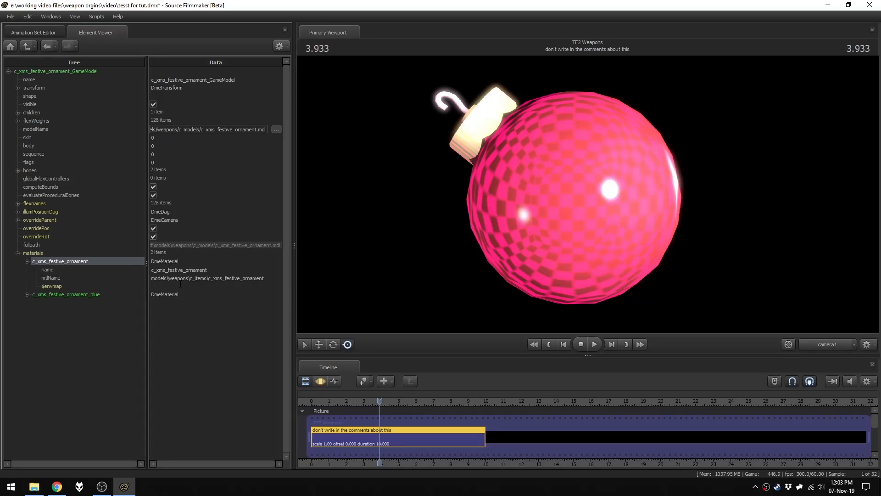
click(158, 286)
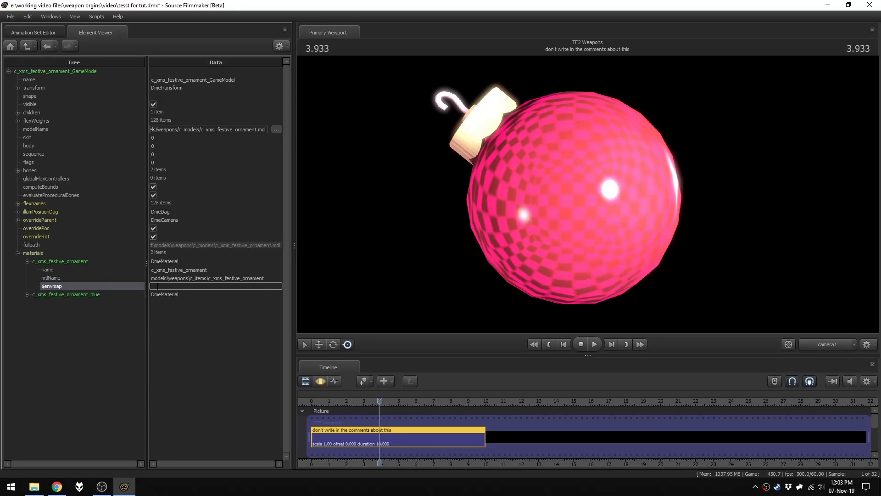
text(dfzdfgdzfgzdfg)
key(BackSpace)
key(BackSpace)
key(BackSpace)
key(BackSpace)
key(BackSpace)
key(BackSpace)
key(BackSpace)
key(BackSpace)
key(BackSpace)
key(BackSpace)
key(BackSpace)
key(BackSpace)
key(BackSpace)
- Switch to Chrome and examine the Custom Cubemap Pack workshop page, its description and the enlarged golden horn preview image
click(59, 487)
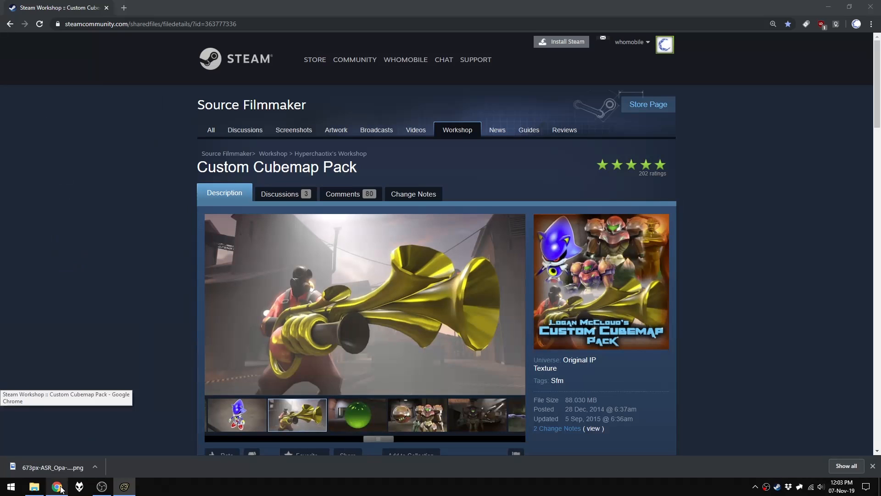
scroll(191, 229, down, 1)
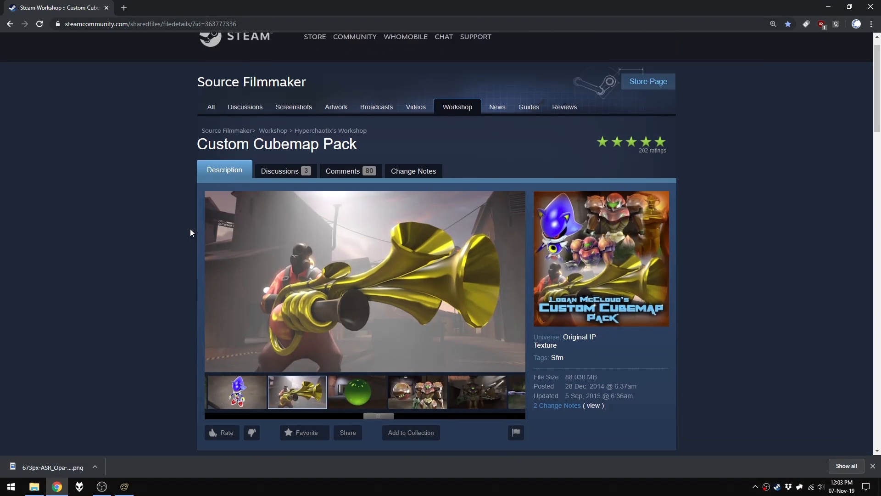
scroll(191, 232, down, 1)
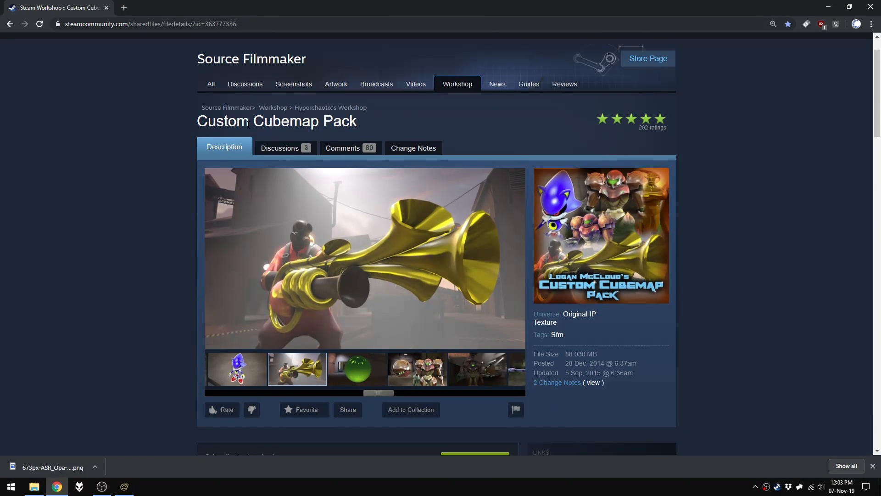
scroll(147, 210, down, 14)
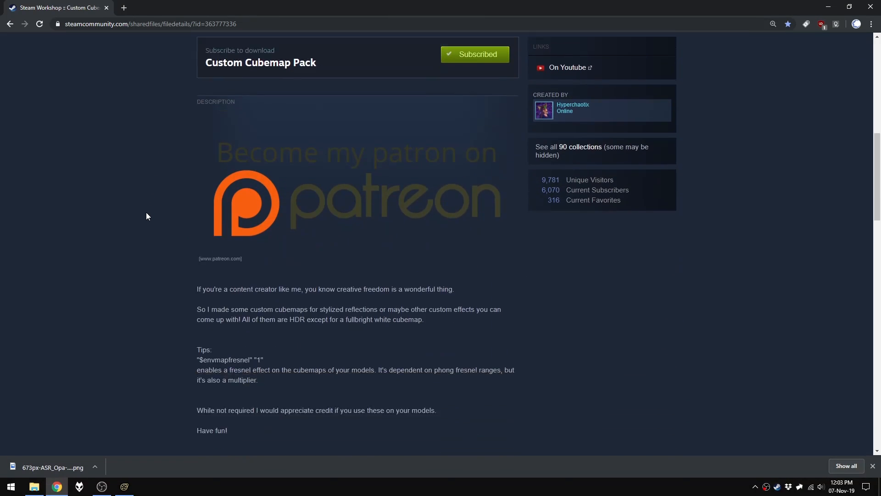
scroll(146, 212, up, 14)
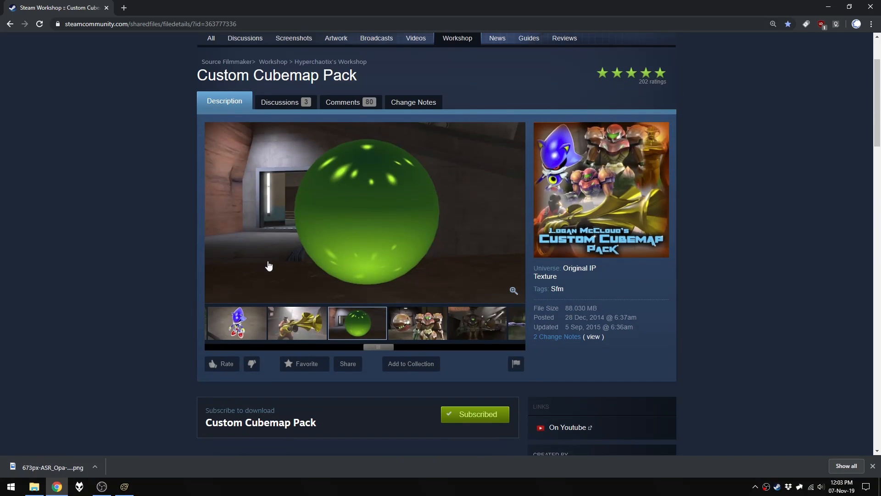
click(302, 318)
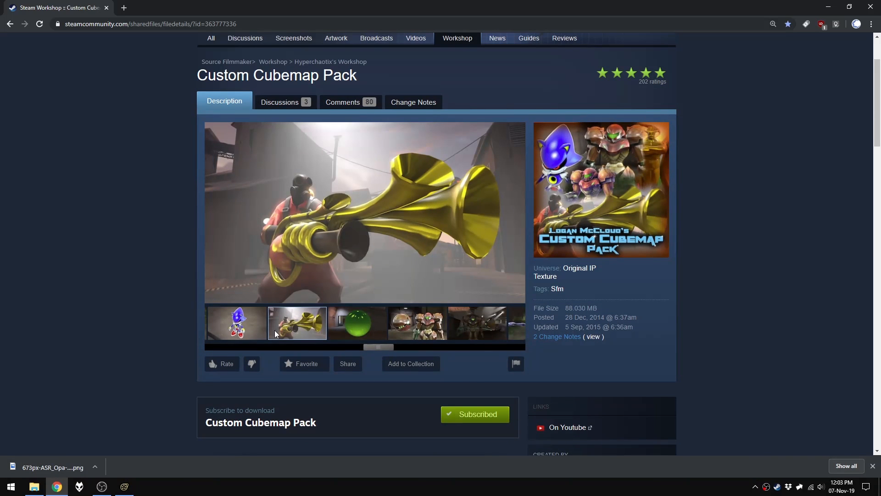
click(359, 230)
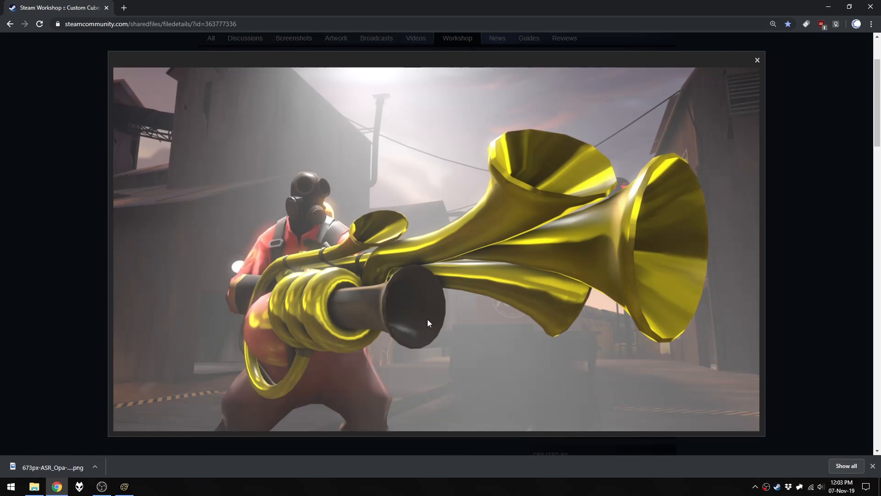
click(816, 243)
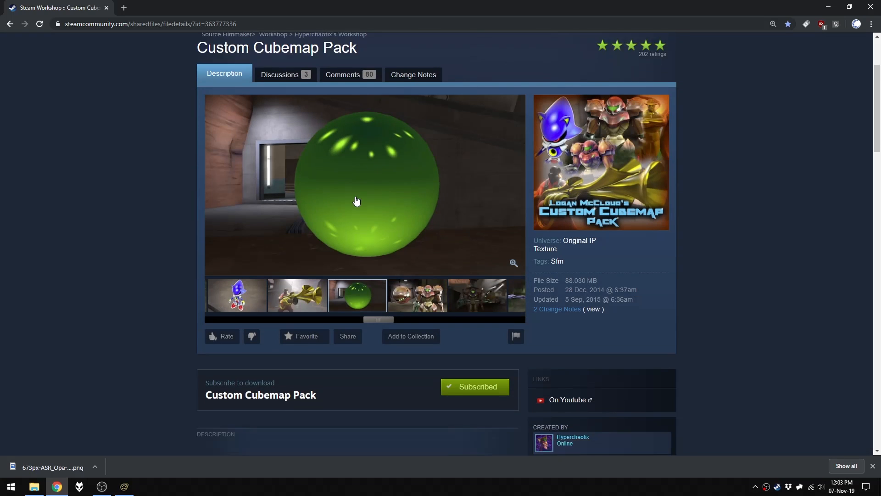
- Copy the path models\Logan_McCloud_Models\Softchrome.hdr.vtf from the workshop page's list of included cubemaps
scroll(356, 200, down, 8)
scroll(376, 191, down, 7)
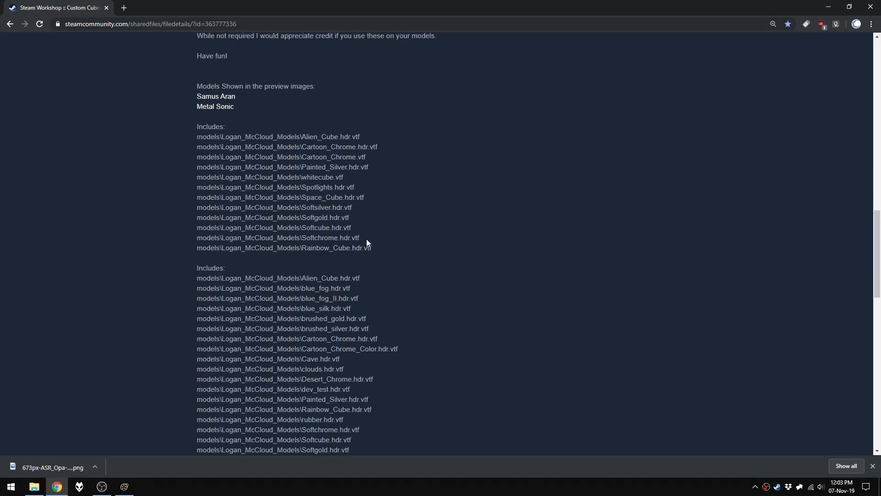
drag(362, 237, 197, 239)
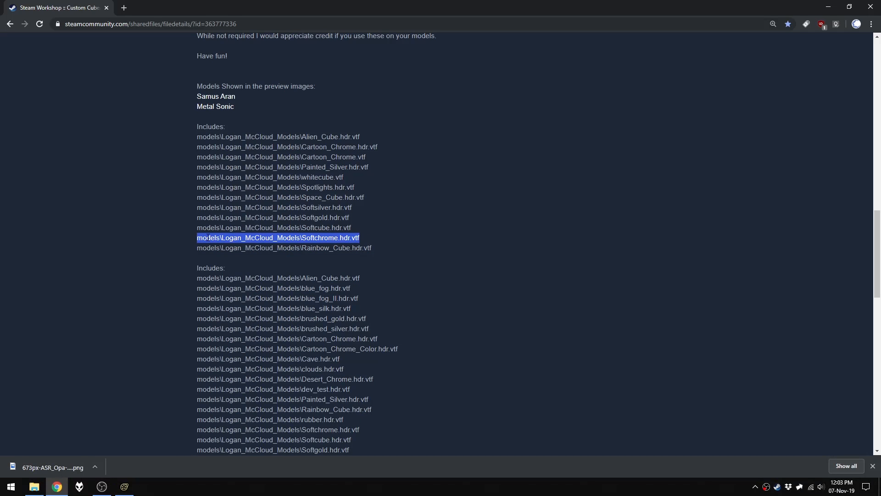
right_click(208, 237)
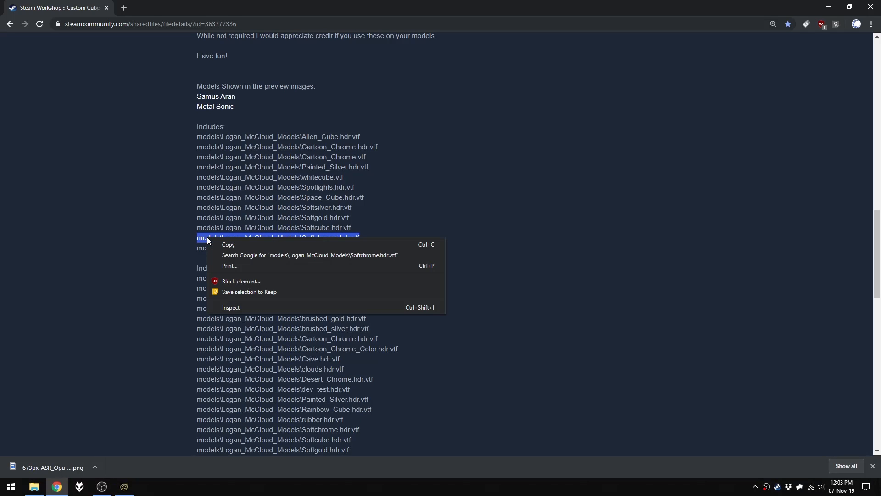
click(239, 245)
- Switch to Source Filmmaker, set $envmap to the copied models\Logan_McCloud_Models\Softchrome.hdr.vtf path, and move the playhead to about 5.0 s
click(124, 487)
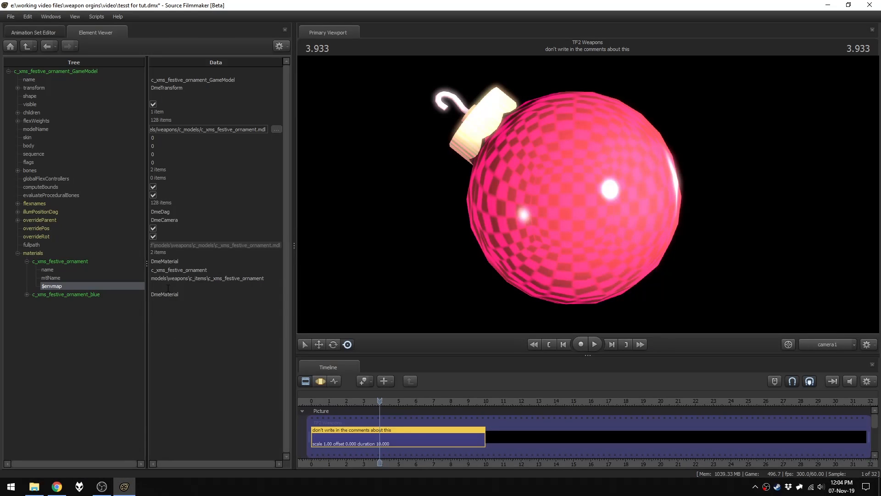
click(168, 287)
right_click(167, 287)
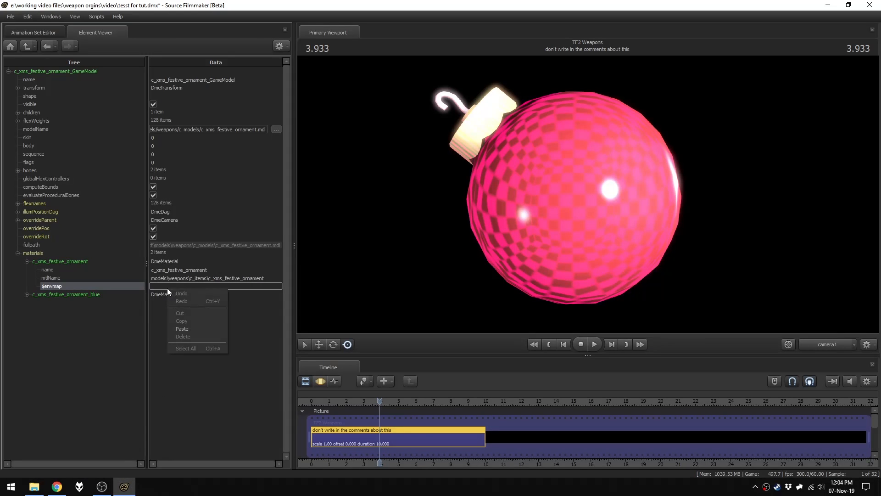
click(197, 332)
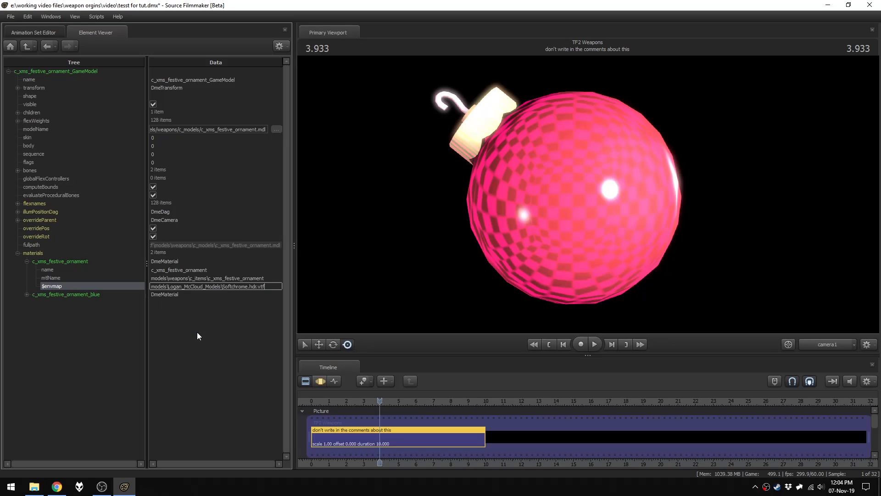
click(92, 356)
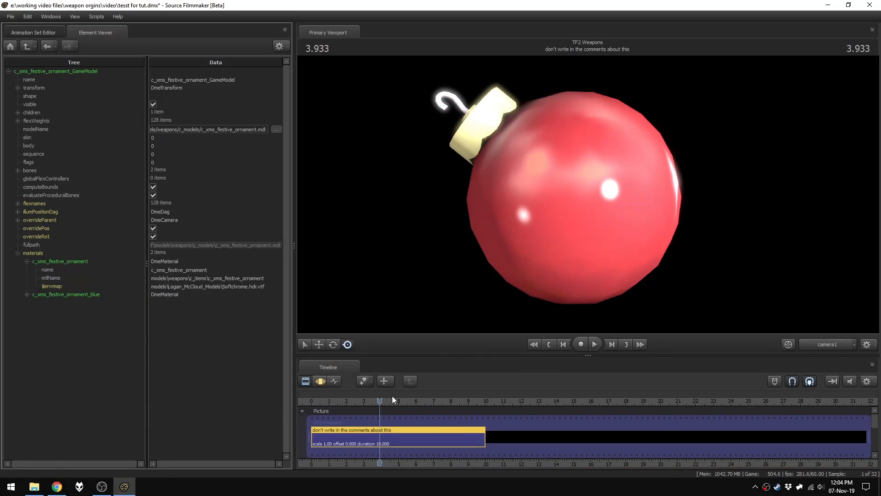
drag(373, 406, 399, 419)
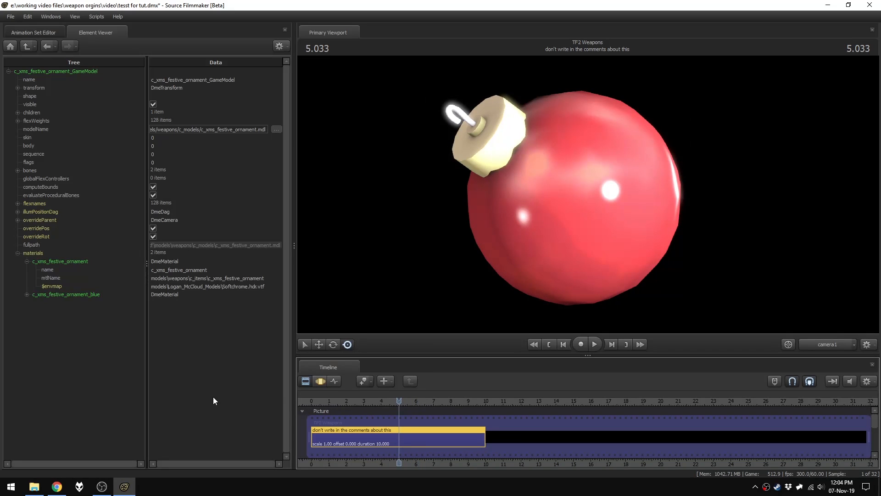
- Run mat_reloadallmaterials in an enlarged console, close the console, and move the playhead to about 4.6 s
click(56, 18)
click(56, 94)
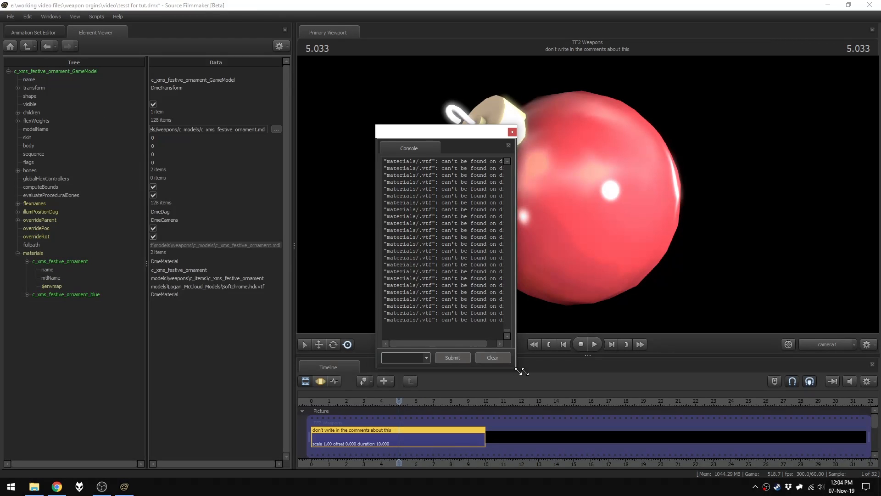
drag(516, 368, 752, 390)
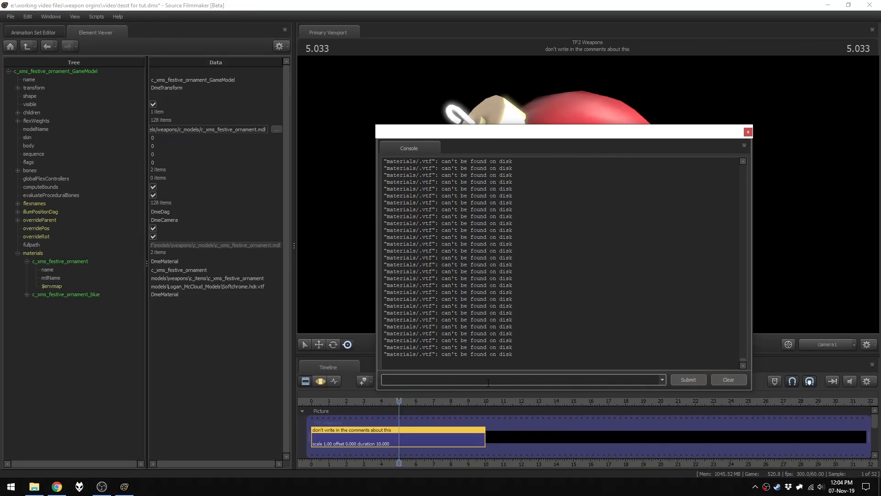
text(mat)
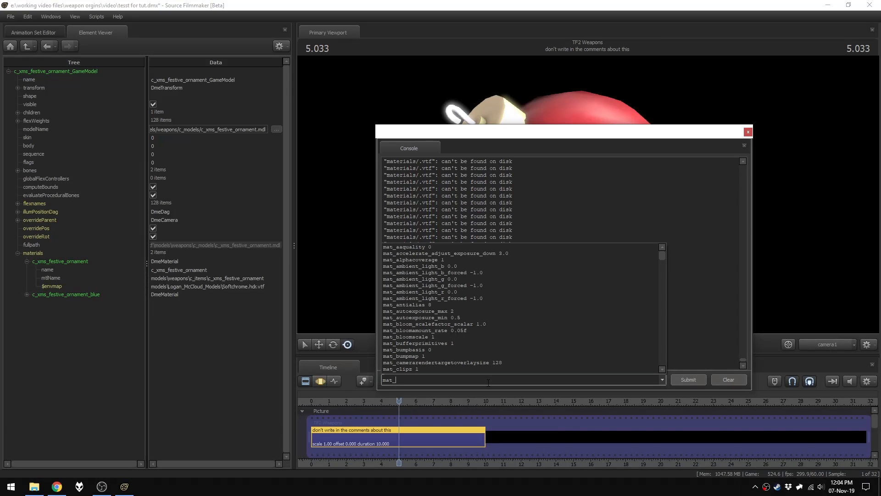
text(_reloadallmaterials)
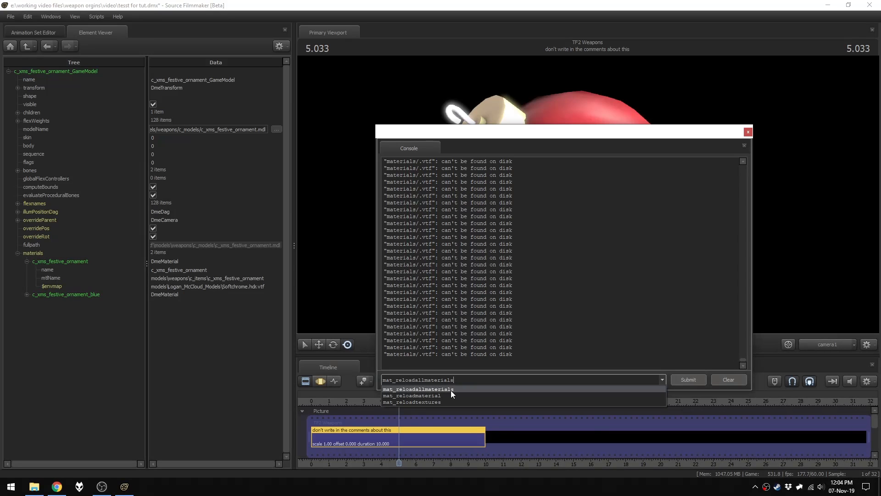
click(451, 390)
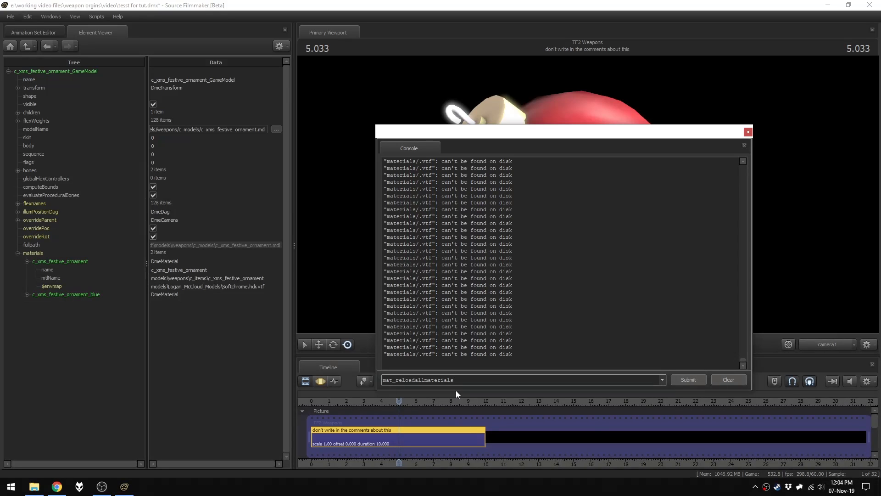
key(Return)
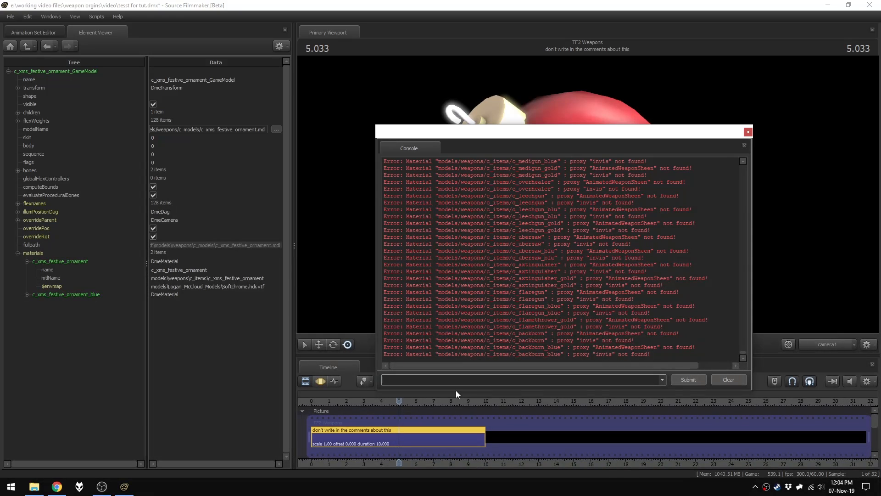
click(747, 132)
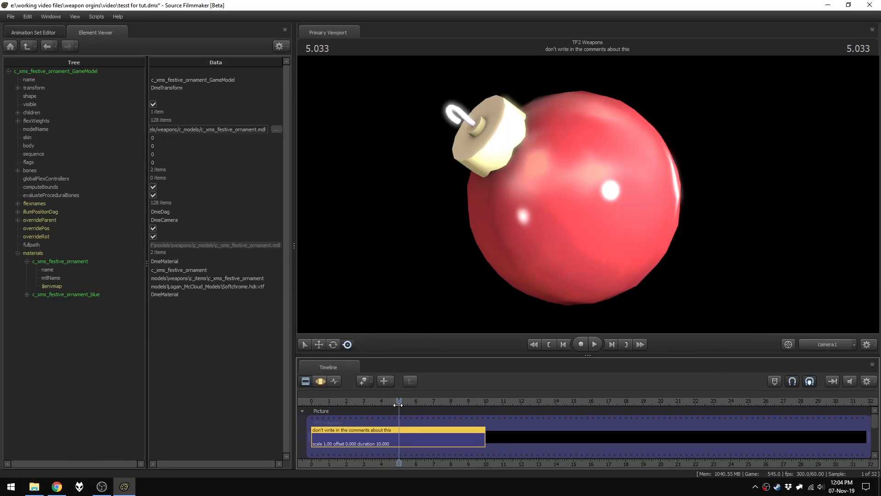
mouse_move(398, 404)
mouse_down()
mouse_move(360, 408)
mouse_move(450, 409)
mouse_move(346, 409)
mouse_move(441, 410)
mouse_move(380, 409)
mouse_move(431, 415)
mouse_move(393, 411)
mouse_up()
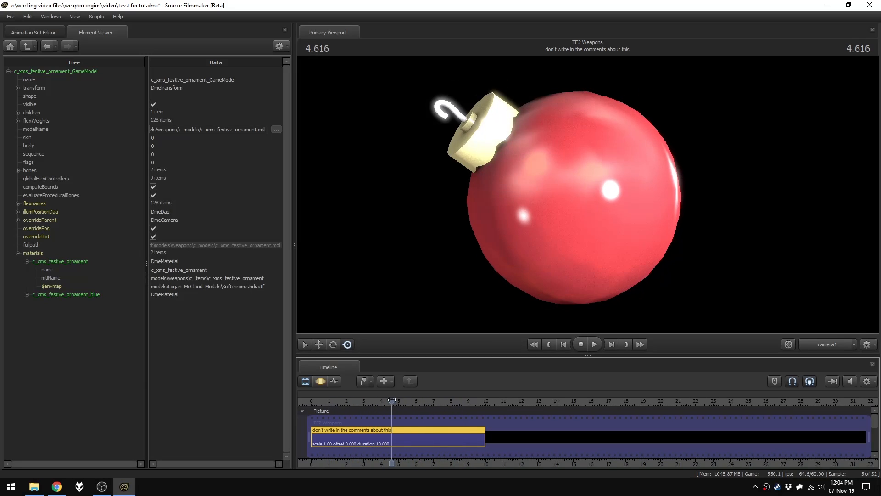
- Switch to Chrome and examine the Custom Cubemap Pack's usage tips and its lists of included cubemap paths
click(57, 486)
scroll(388, 304, down, 4)
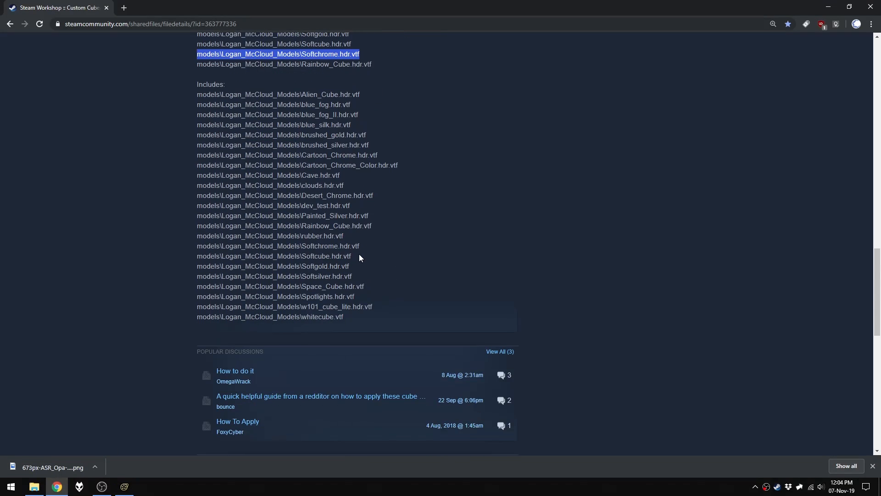
scroll(359, 255, up, 4)
scroll(359, 254, up, 2)
scroll(356, 259, down, 5)
scroll(347, 265, up, 12)
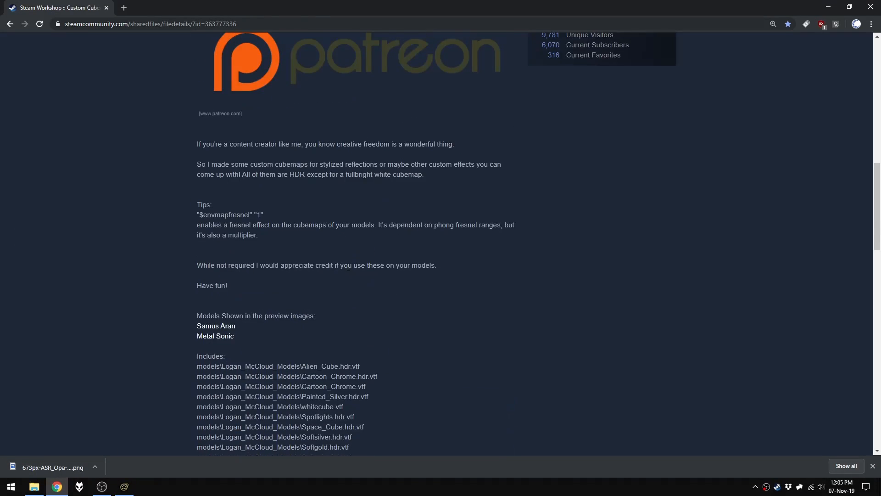
scroll(347, 270, down, 12)
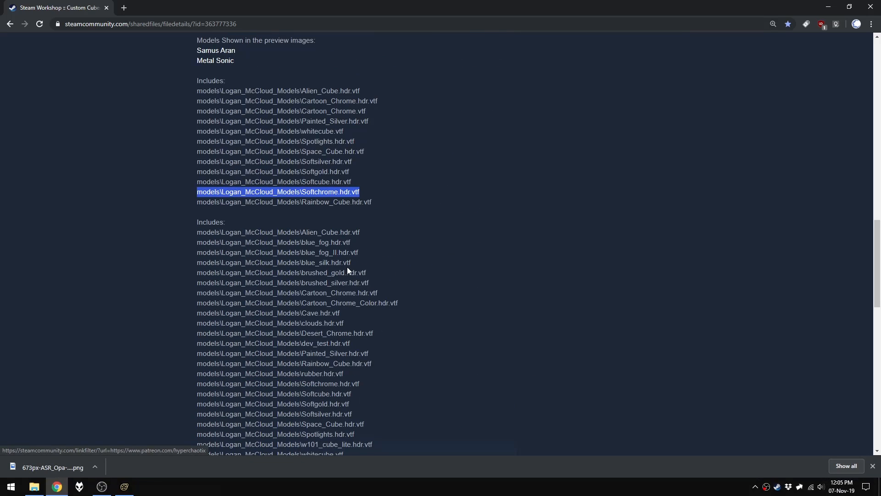
scroll(347, 266, up, 4)
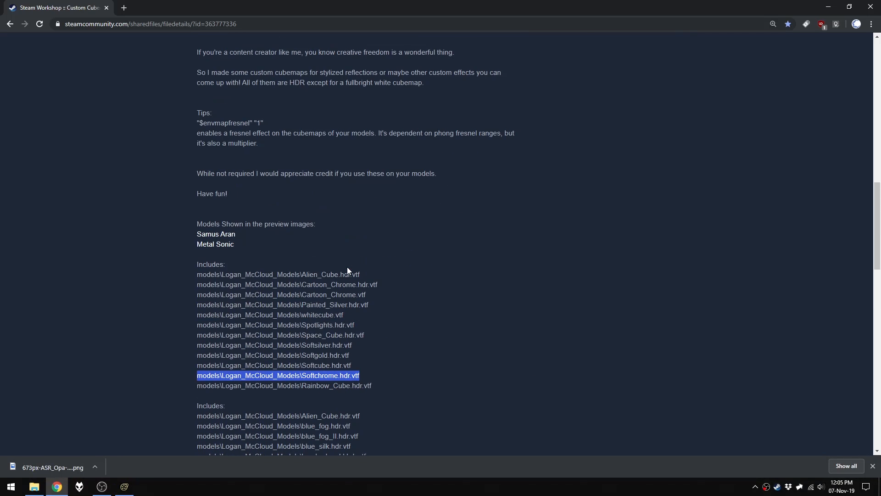
scroll(347, 271, down, 3)
- Switch to Source Filmmaker, change the viewport's Draw Game Entities settings to get a green background, and move the playhead to about 5.1 s
click(127, 489)
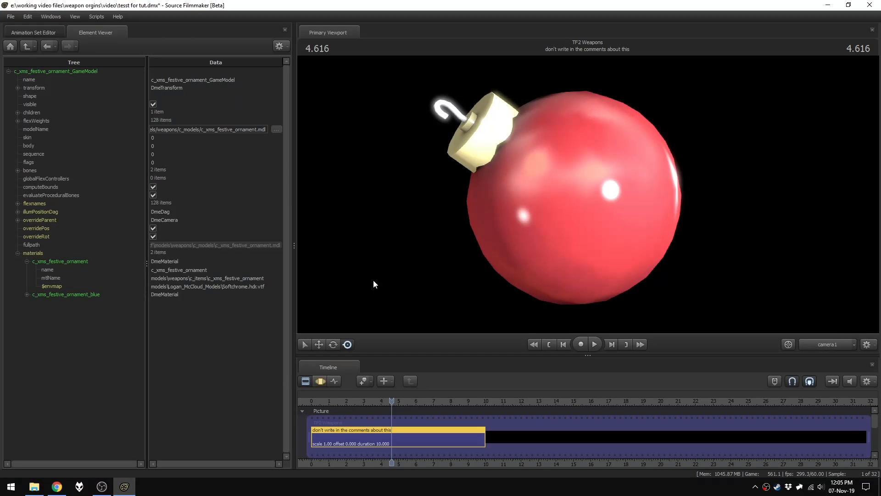
right_click(345, 87)
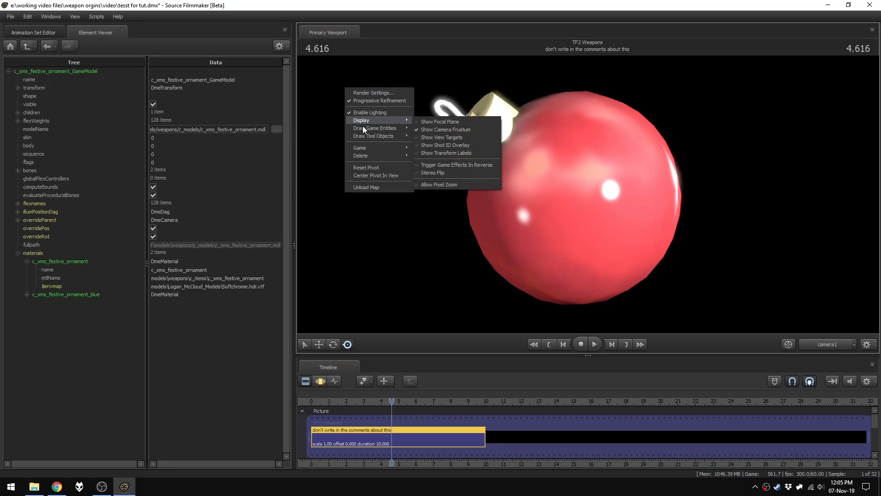
mouse_move(368, 129)
click(436, 185)
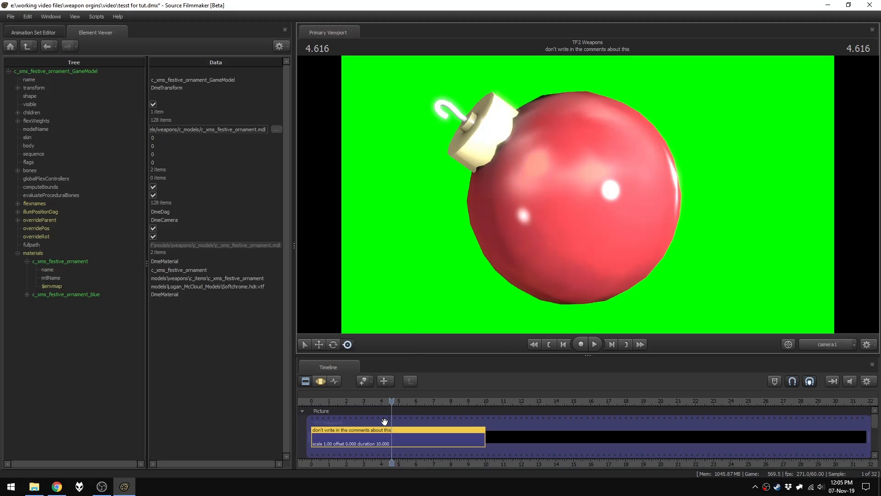
drag(389, 401, 388, 427)
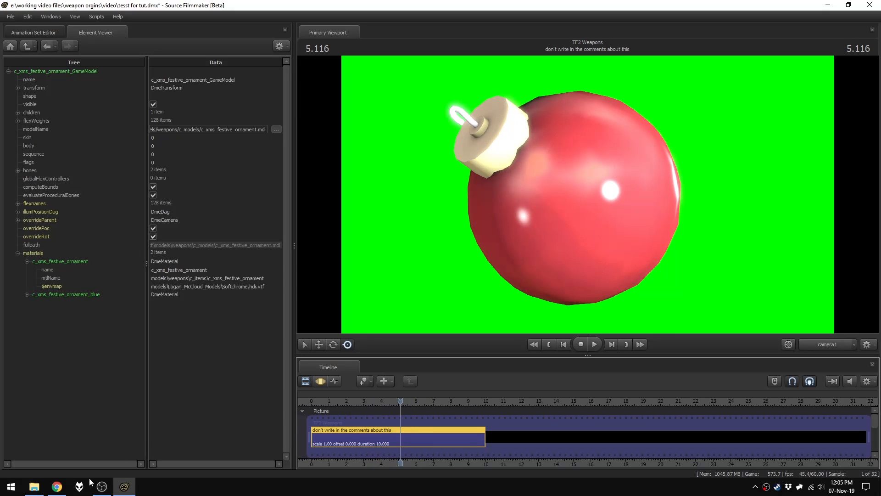
- Switch to Chrome and copy the path models\Logan_McCloud_Models\Space_Cube.hdr.vtf from the list of included cubemaps
mouse_move(67, 489)
click(65, 455)
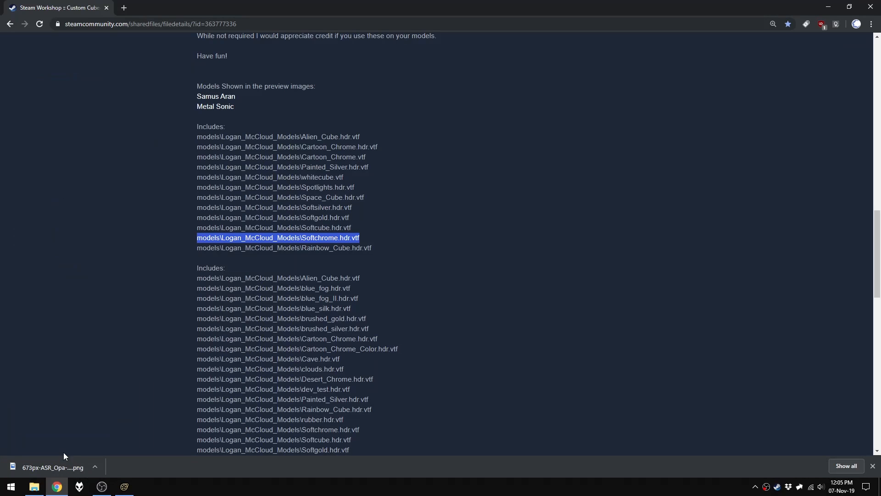
scroll(389, 248, down, 2)
scroll(389, 249, up, 3)
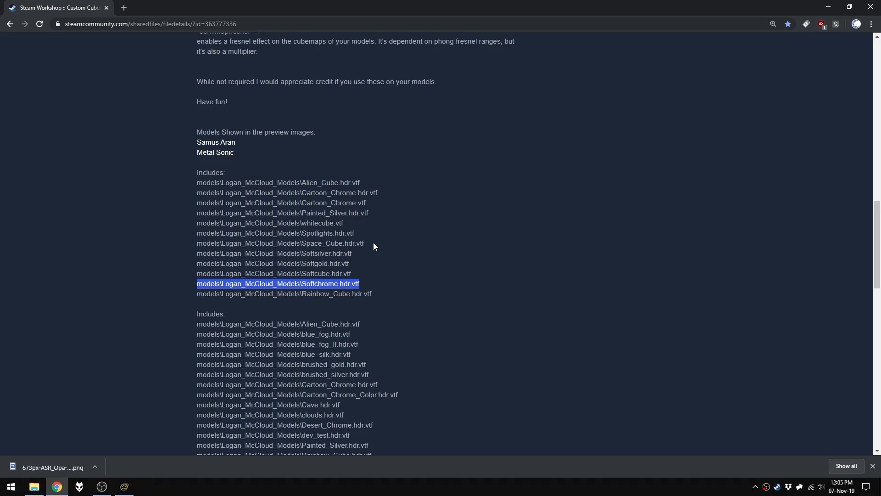
drag(373, 243, 200, 243)
key(ctrl+c)
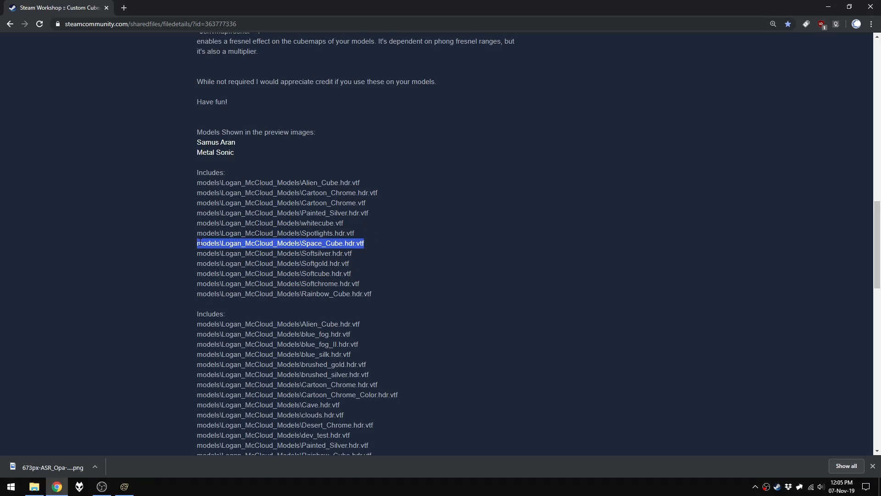
- Switch to Source Filmmaker, replace the $envmap value with models\Logan_McCloud_Models\Space_Cube.hdr.vtf, and move the playhead to about 4.5 s
click(124, 486)
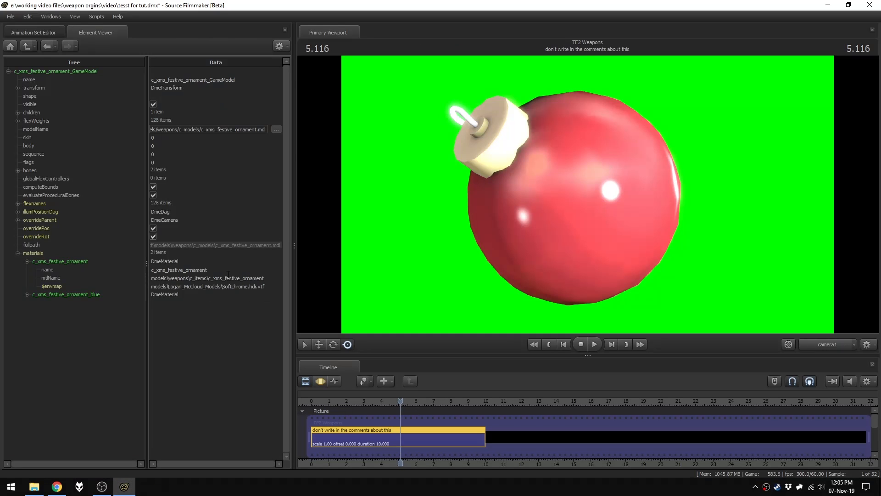
click(220, 286)
key(ctrl+a)
key(ctrl+v)
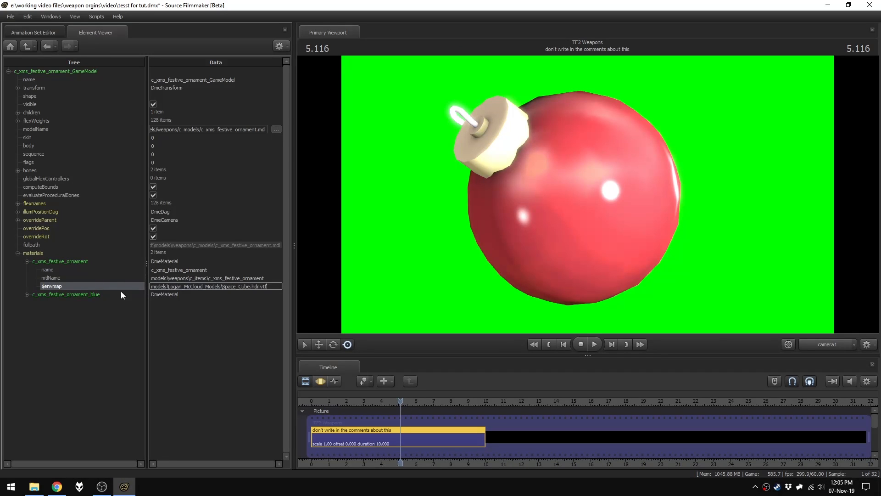
key(Return)
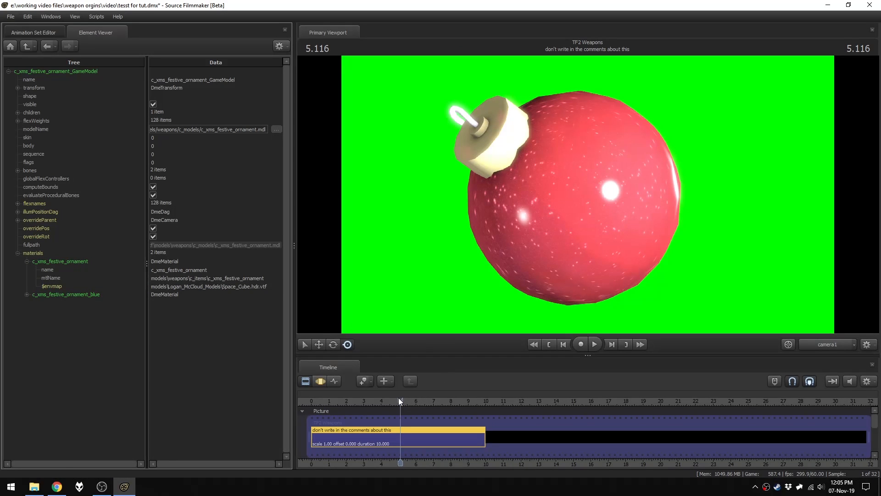
mouse_move(398, 397)
mouse_down()
mouse_move(438, 407)
mouse_move(350, 408)
mouse_move(389, 411)
mouse_up()
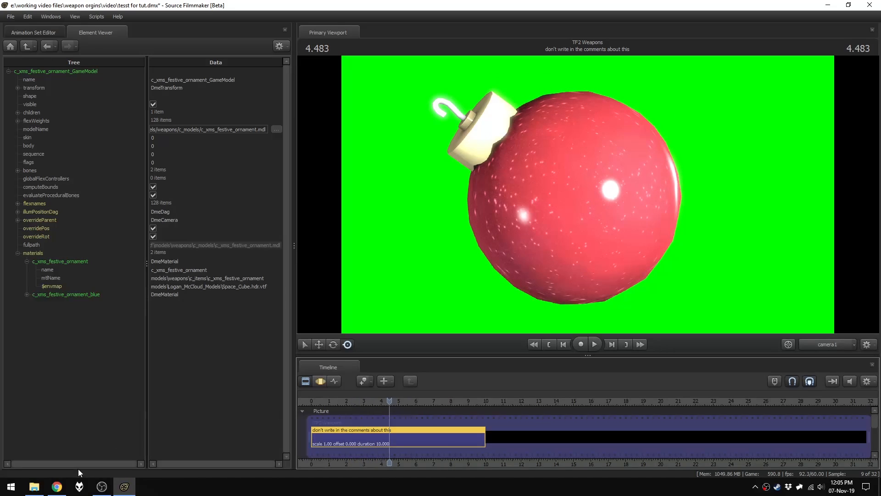
- Switch to Chrome and copy the path models\Logan_McCloud_Models\Alien_Cube.hdr.vtf from the second list of included cubemaps
click(56, 487)
scroll(367, 315, down, 2)
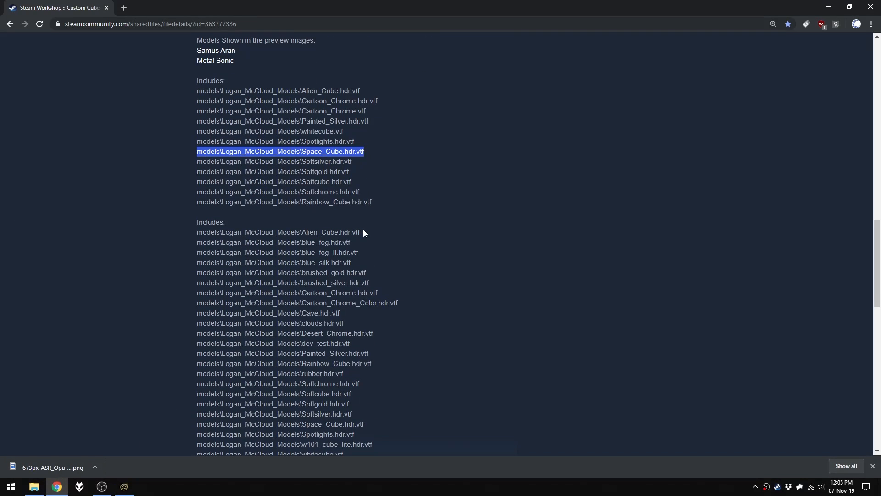
drag(363, 233, 198, 233)
key(ctrl+c)
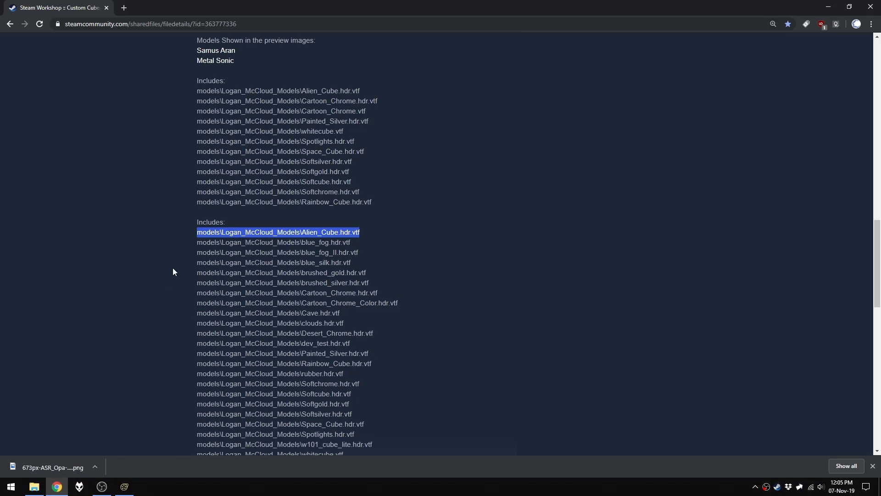
- Switch to Source Filmmaker and replace the ornament material's $envmap value with models\Logan_McCloud_Models\Alien_Cube.hdr.vtf
click(129, 479)
double_click(216, 286)
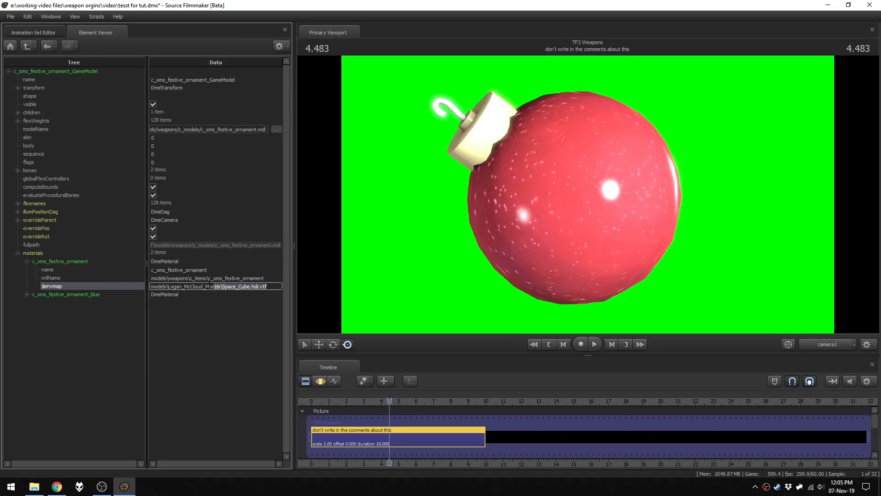
key(ctrl+v)
click(229, 332)
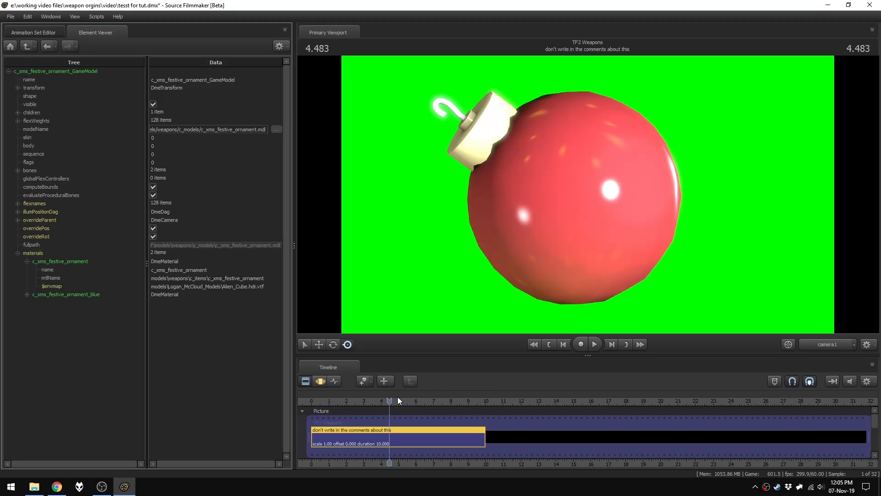
- Move the playhead to about 5.5 s, then switch to Chrome and copy the path models\Logan_McCloud_Models\Cartoon_Chrome.hdr.vtf from the first list of included cubemaps
mouse_move(390, 402)
mouse_down()
mouse_move(455, 406)
mouse_move(397, 415)
mouse_up()
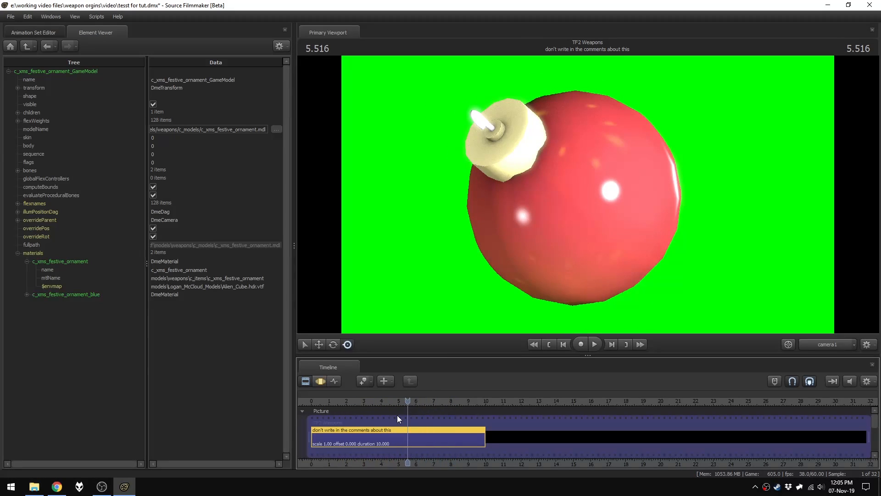
click(57, 487)
scroll(347, 138, up, 1)
click(347, 138)
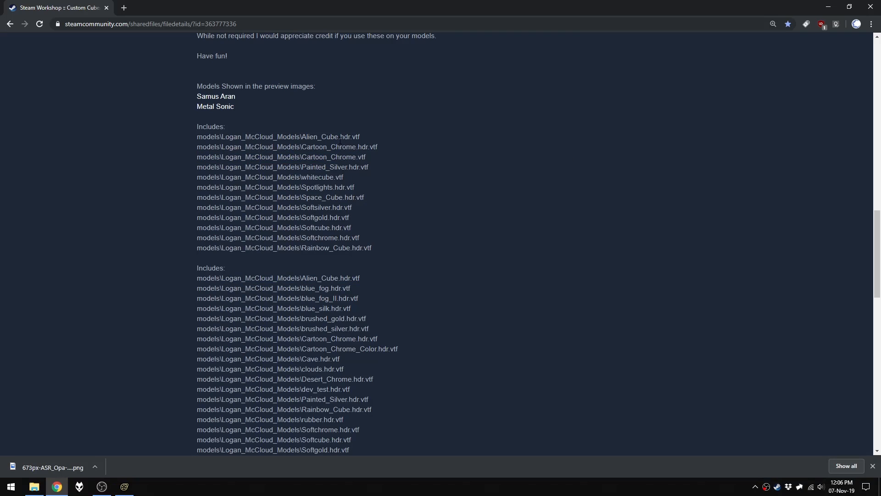
drag(379, 146, 199, 147)
key(ctrl+c)
- Switch to Source Filmmaker, replace the $envmap value with models\Logan_McCloud_Models\Cartoon_Chrome.hdr.vtf, and scrub the playhead to about 5.7 s
click(124, 486)
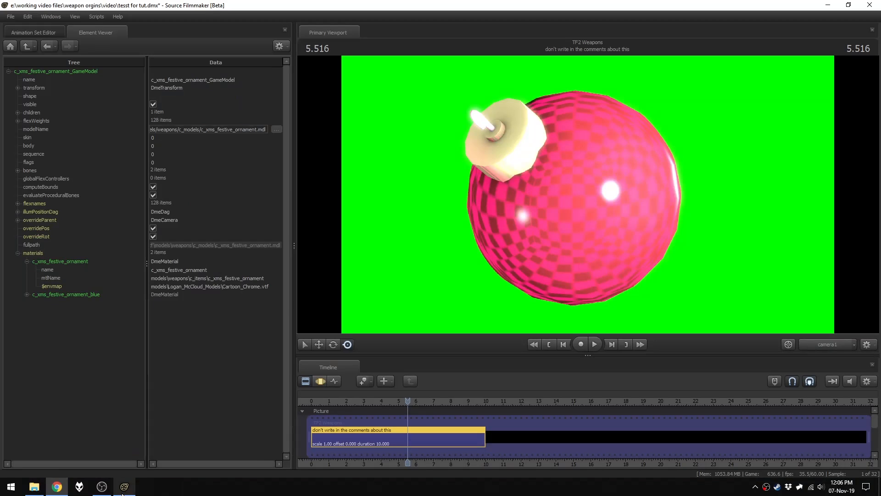
click(274, 289)
drag(274, 289, 152, 287)
key(ctrl+v)
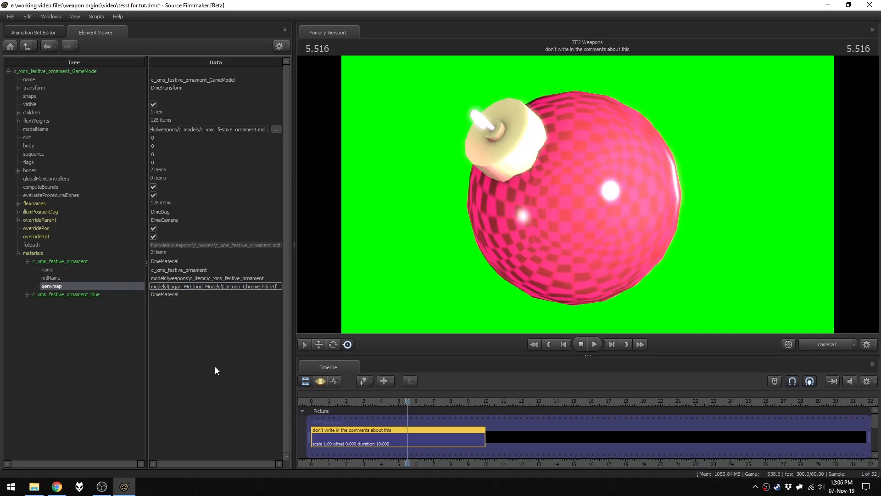
click(215, 366)
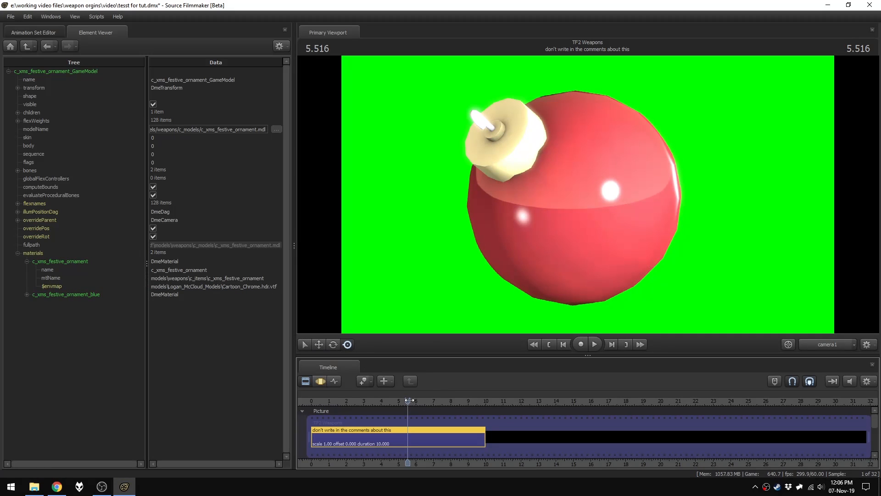
drag(407, 403, 399, 433)
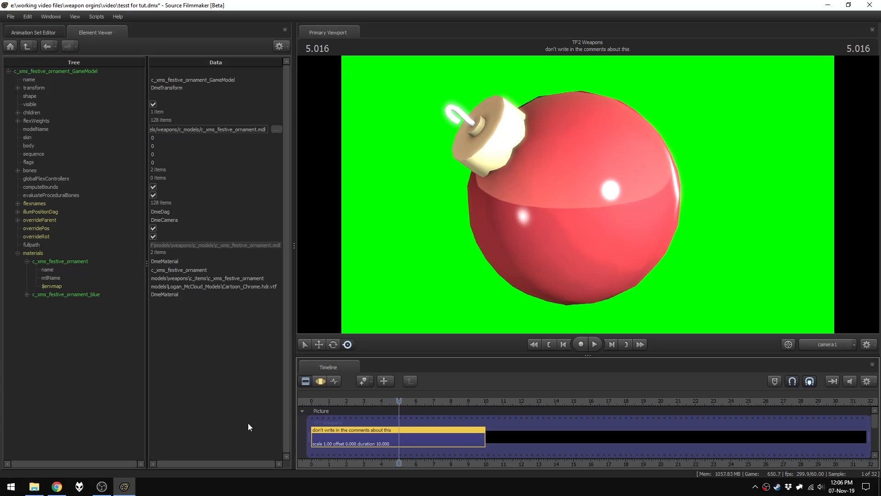
drag(390, 398, 409, 411)
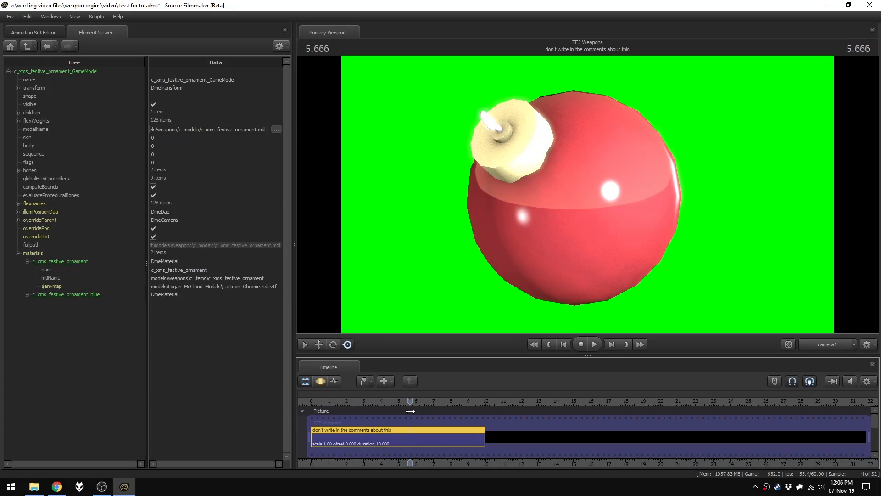
- Switch to Chrome and copy the path models\Logan_McCloud_Models\w101_cube_lite.hdr.vtf from the second list of included cubemaps
click(59, 487)
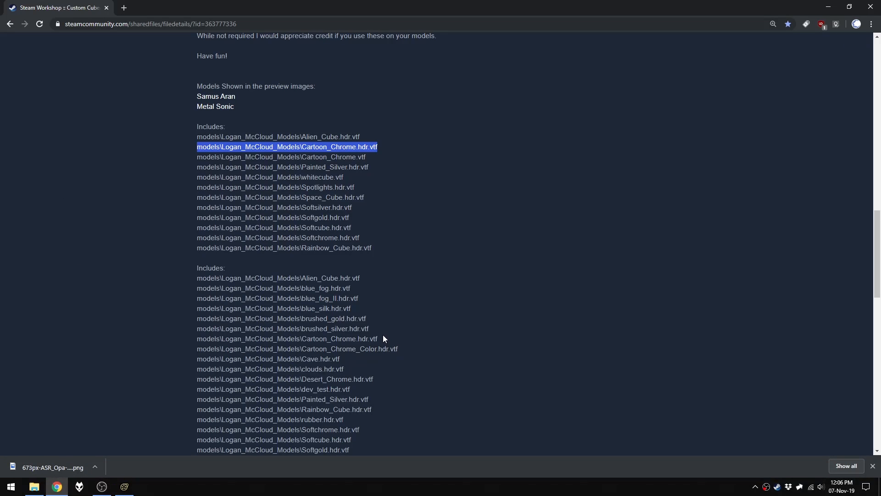
scroll(377, 324, down, 1)
click(390, 191)
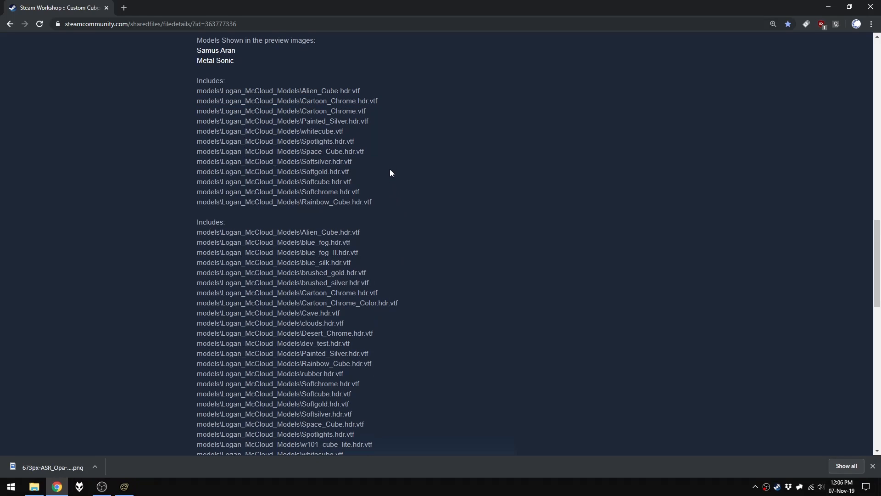
scroll(383, 175, down, 2)
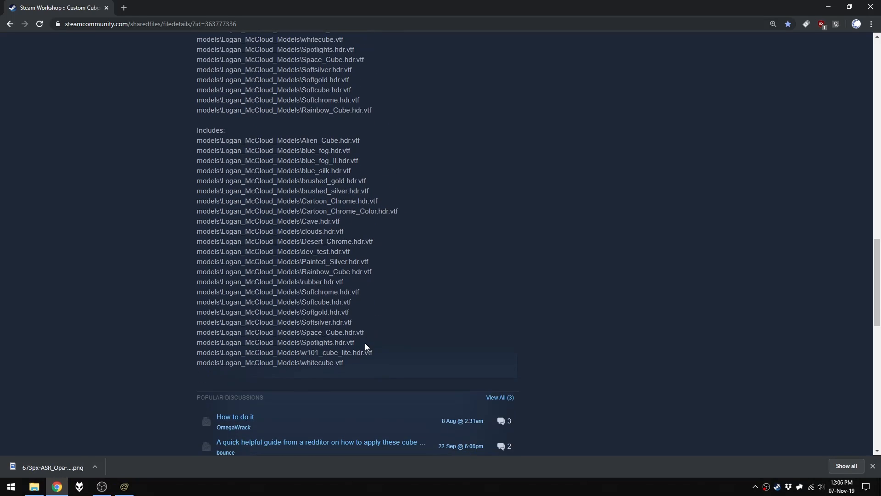
drag(375, 352, 198, 353)
key(ctrl+c)
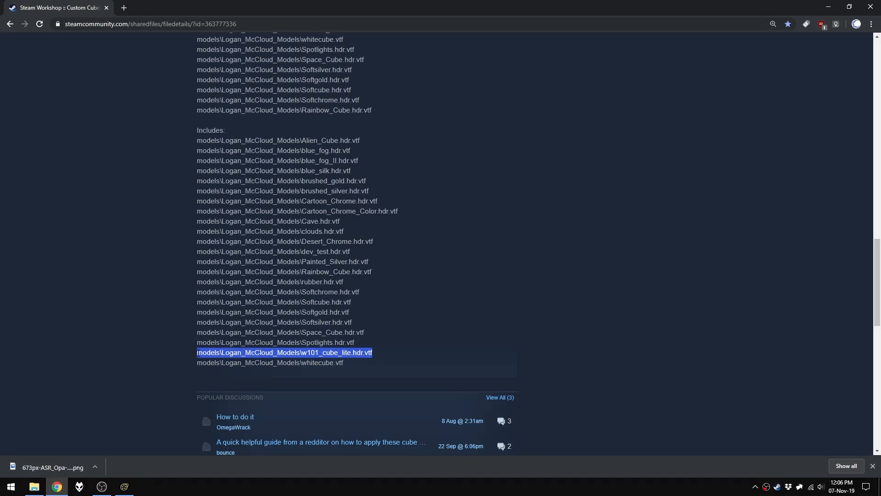
- Switch to Source Filmmaker and replace the ornament material's $envmap value with models\Logan_McCloud_Models\w101_cube_lite.hdr.vtf
click(124, 486)
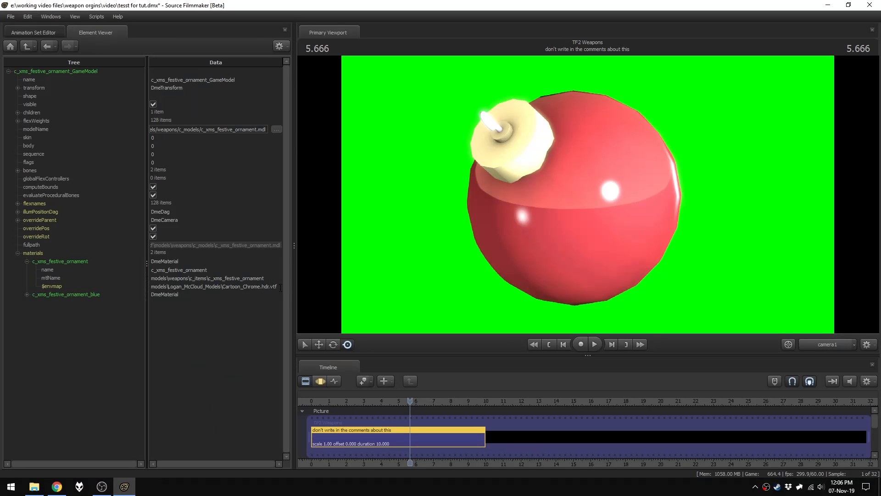
drag(283, 288, 147, 288)
key(ctrl+v)
click(187, 373)
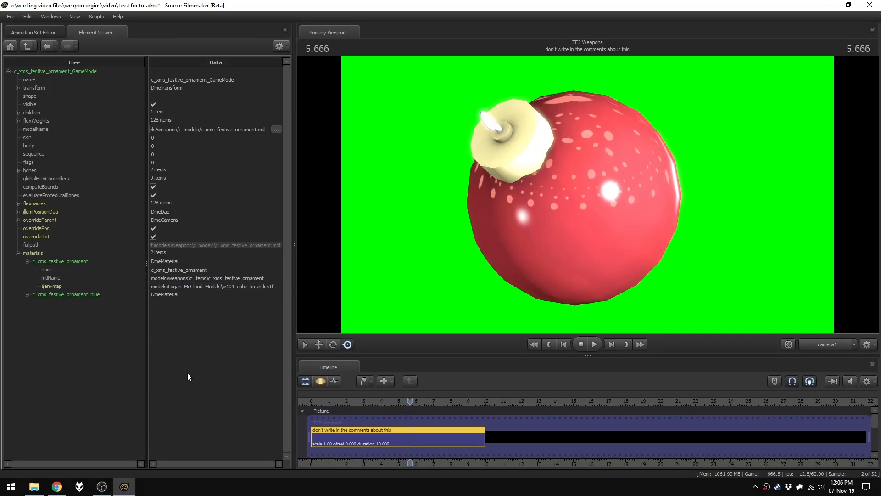